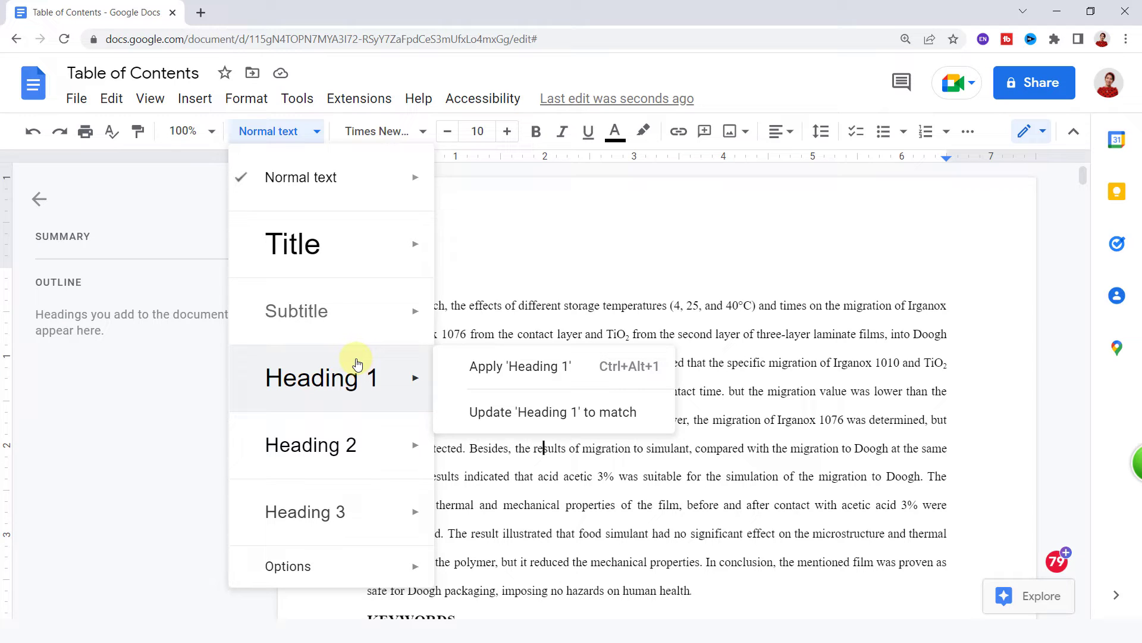
mouse_move(348, 434)
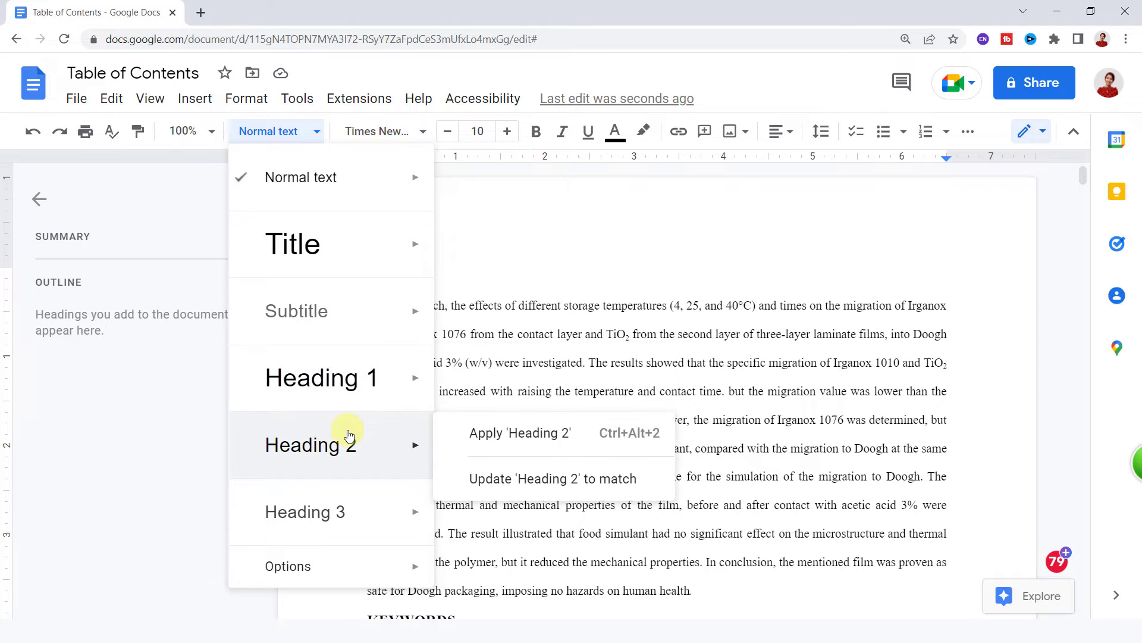
mouse_move(359, 504)
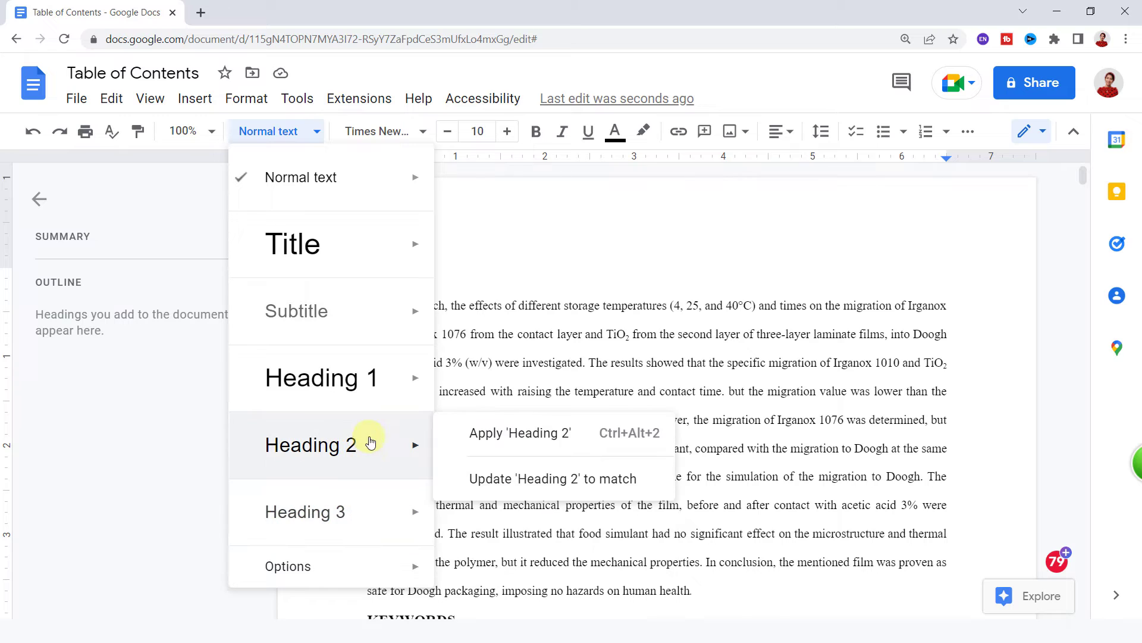
mouse_move(372, 396)
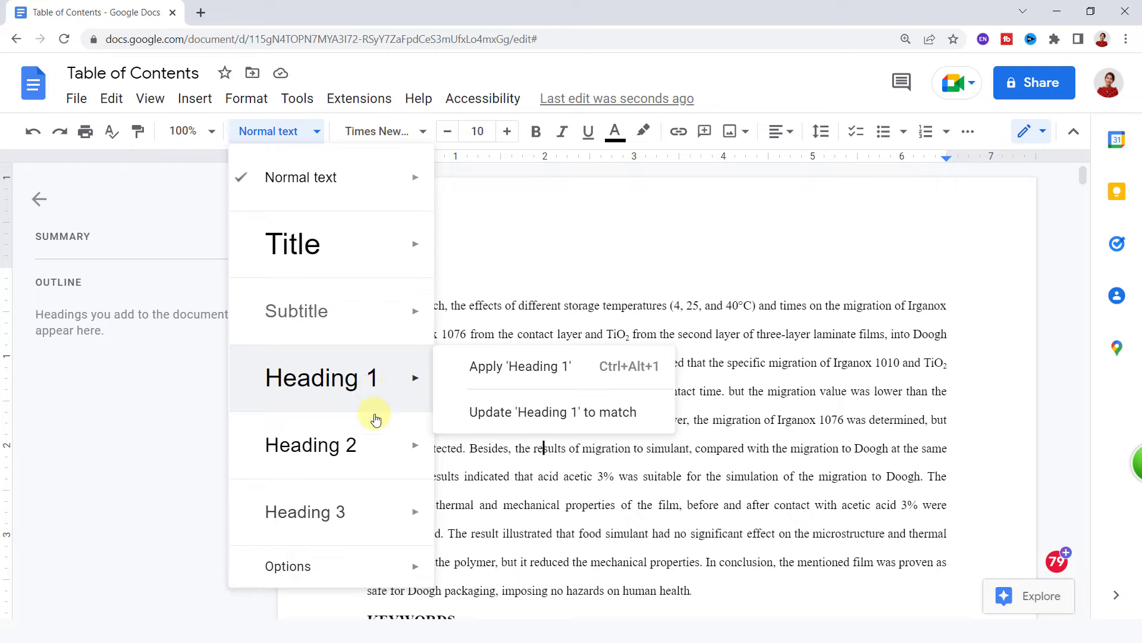
mouse_move(386, 458)
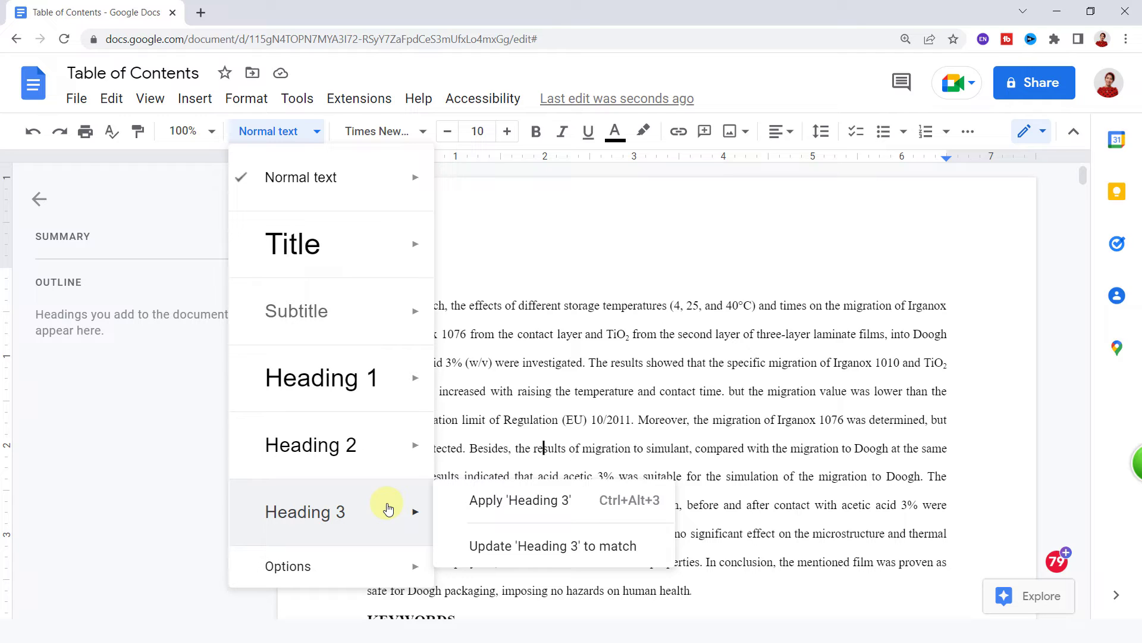
click(571, 390)
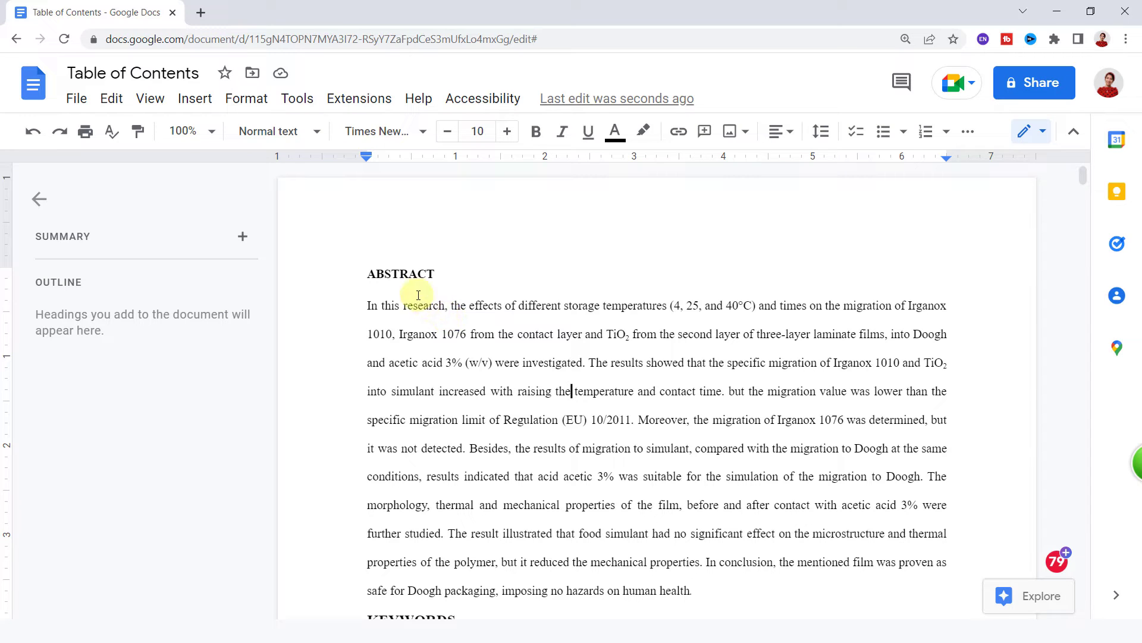
- Apply the Heading 1 style to the ABSTRACT title
drag(368, 273, 433, 273)
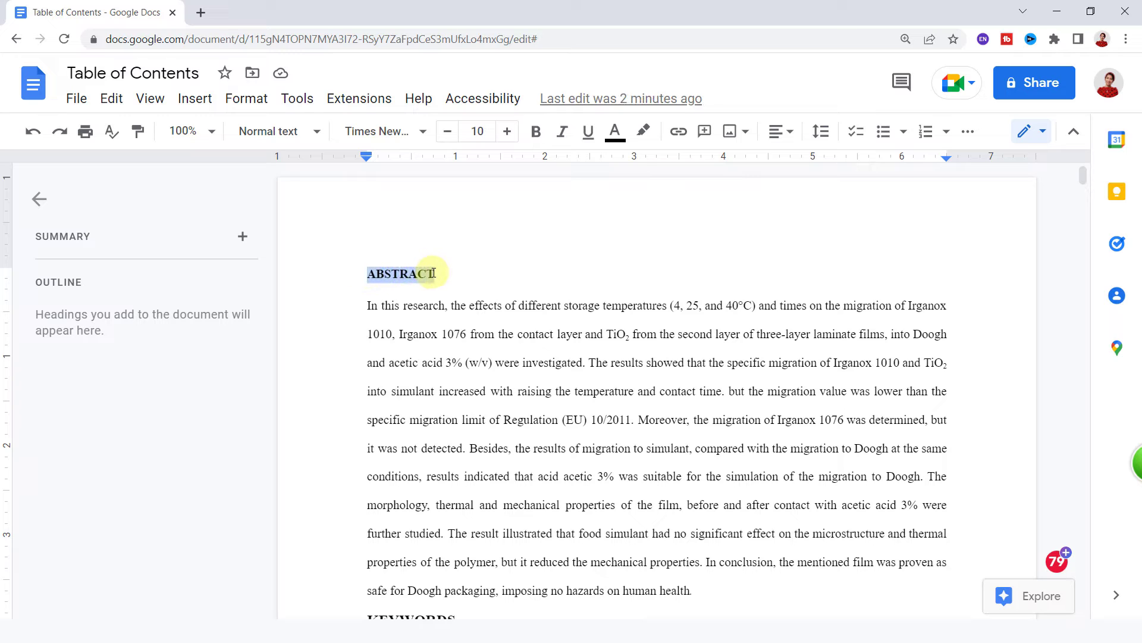
click(315, 137)
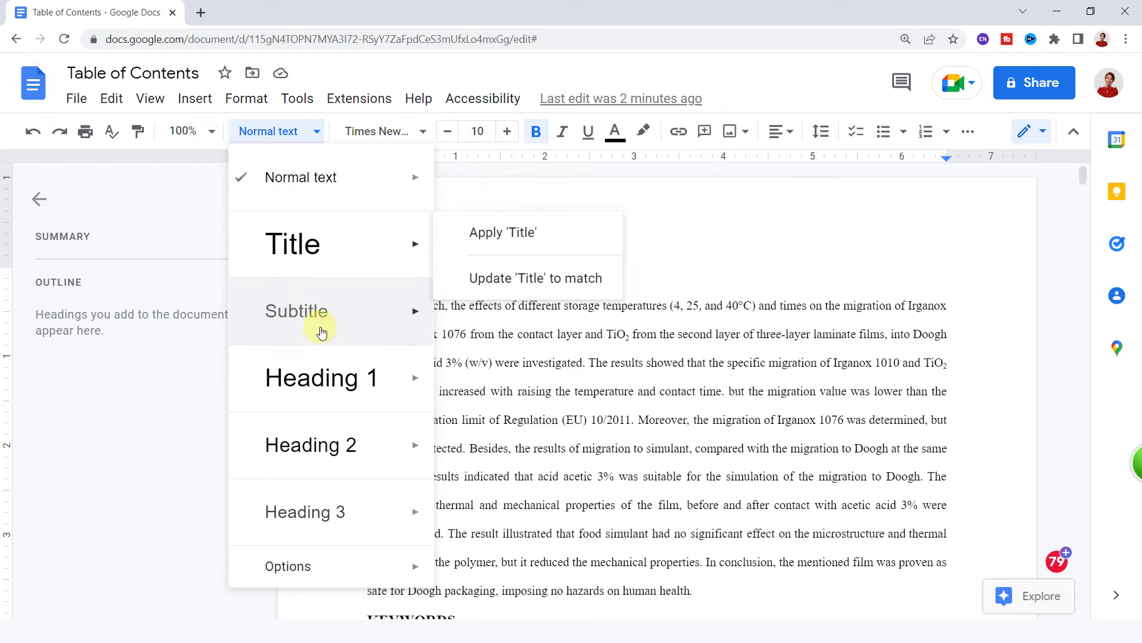
mouse_move(331, 388)
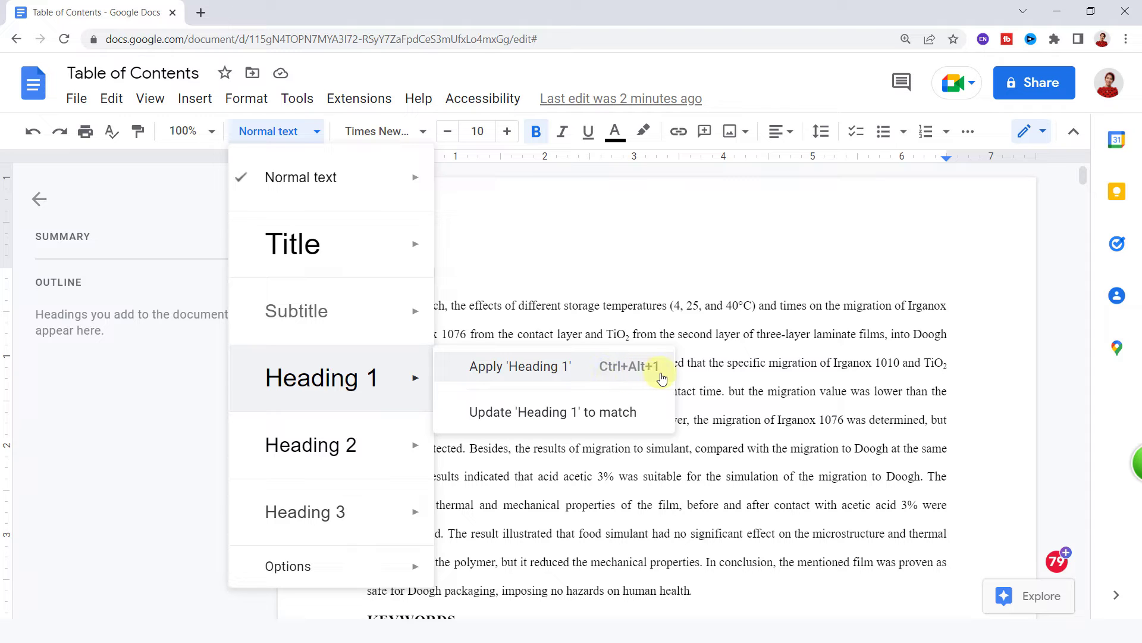
click(626, 372)
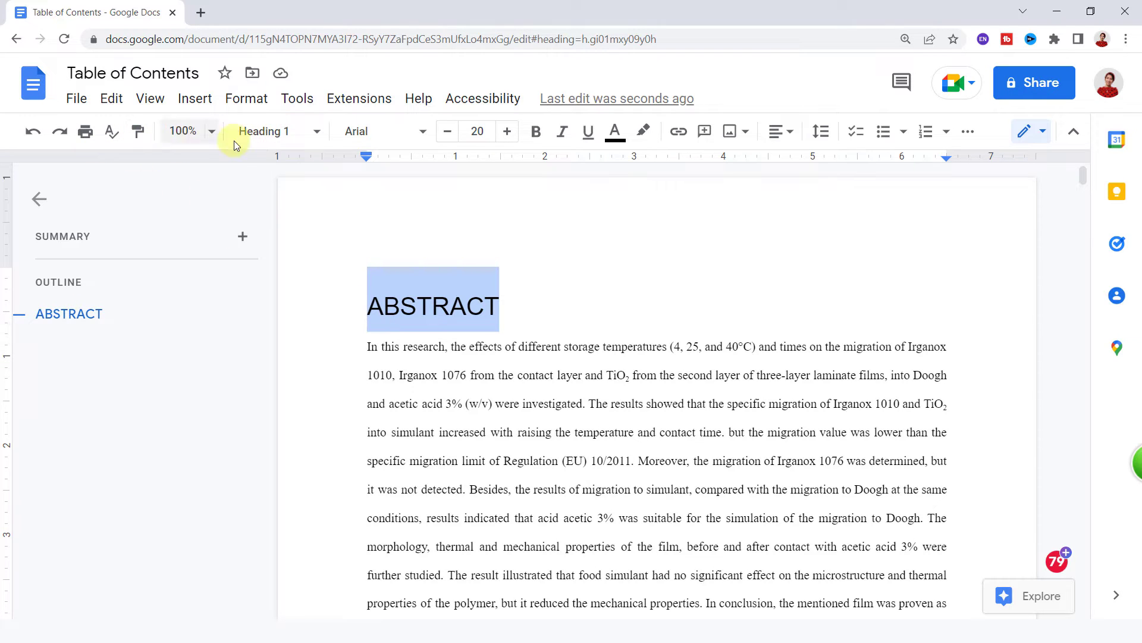
- Format the ABSTRACT heading as 12 pt bold Times New Roman
click(475, 132)
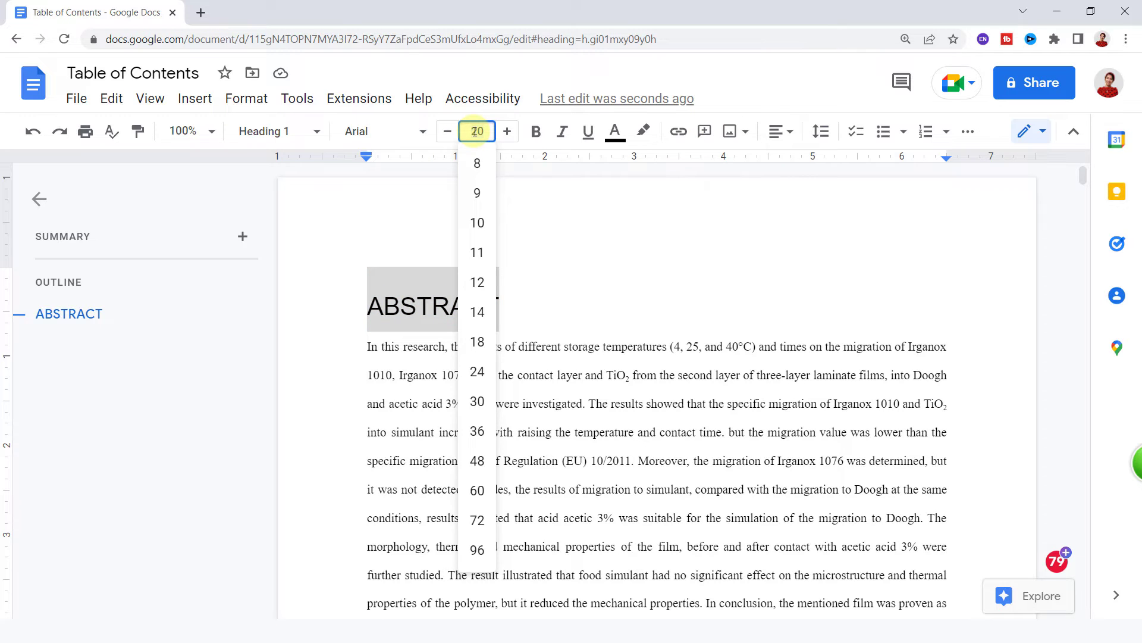
text(12)
key(Return)
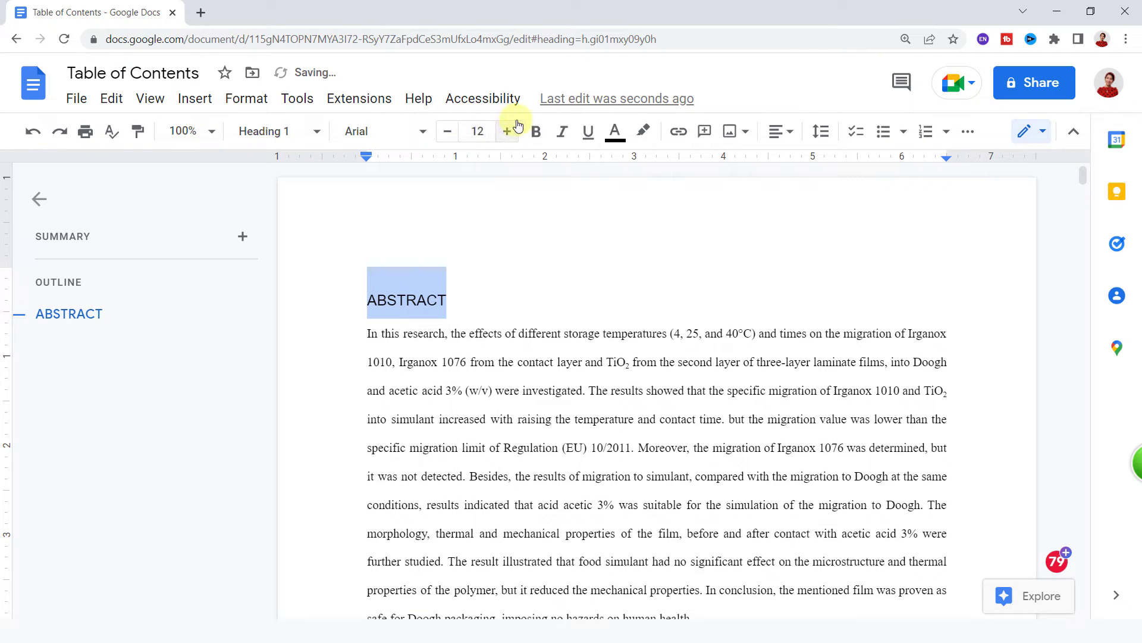
click(533, 132)
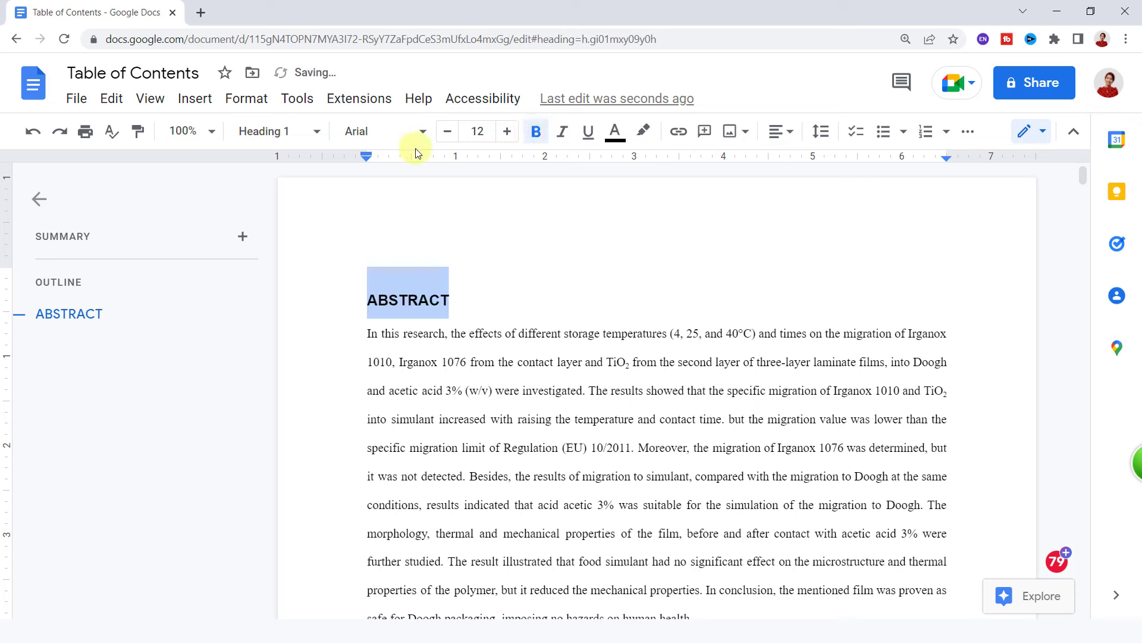
click(421, 132)
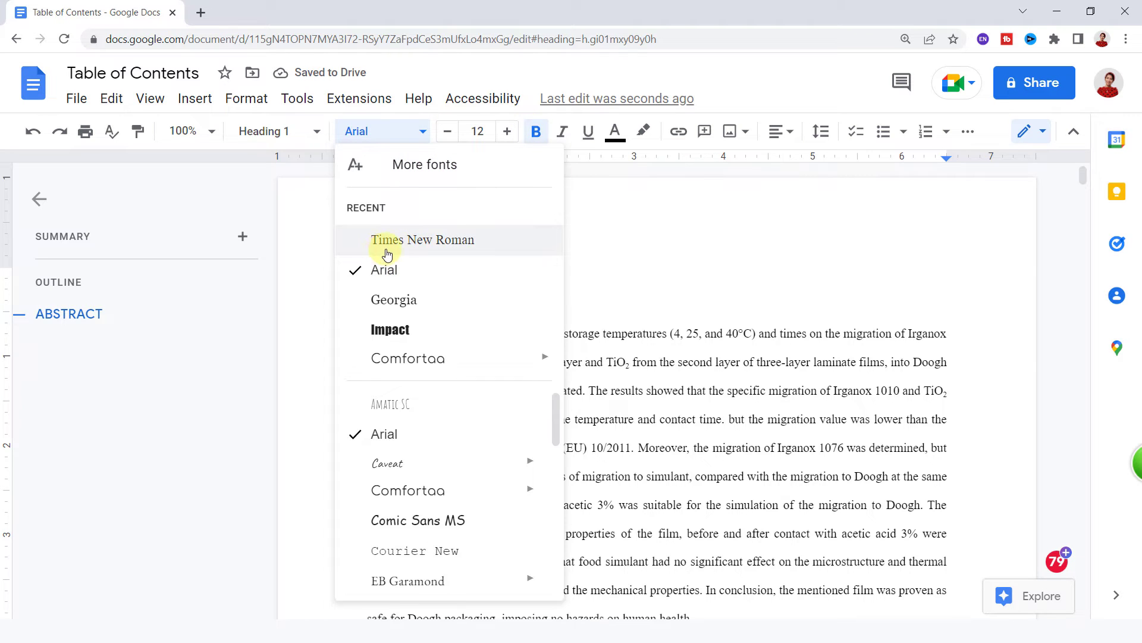
click(428, 245)
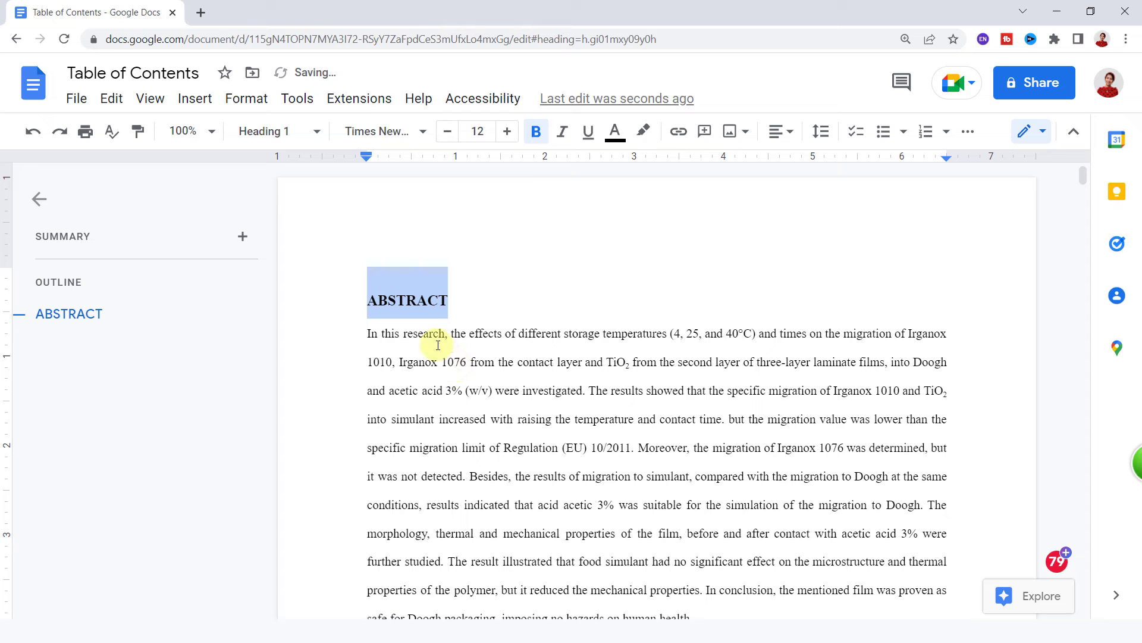
click(446, 290)
- Apply the Heading 1 style to the KEYWORDS title below the abstract
scroll(417, 295, down, 4)
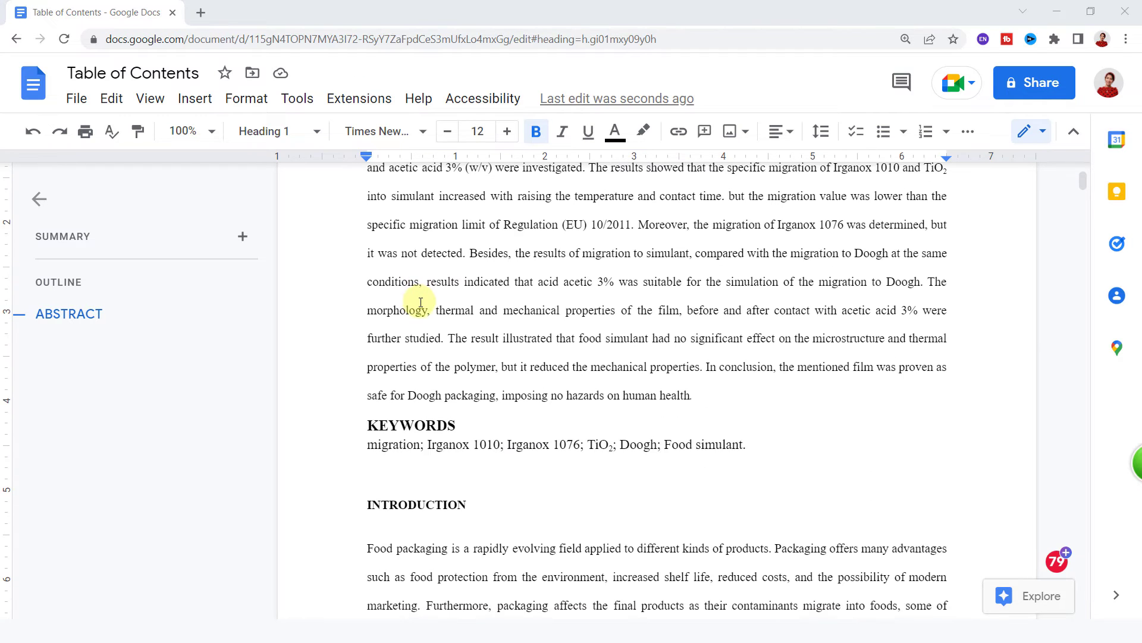
scroll(420, 301, down, 1)
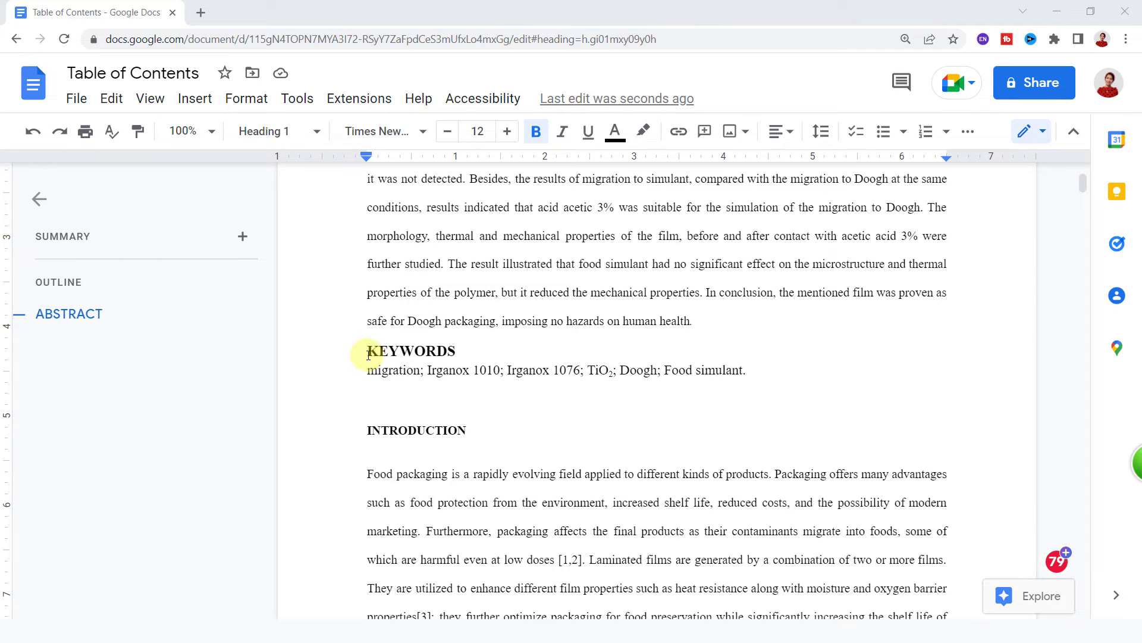
drag(367, 350, 455, 352)
click(317, 141)
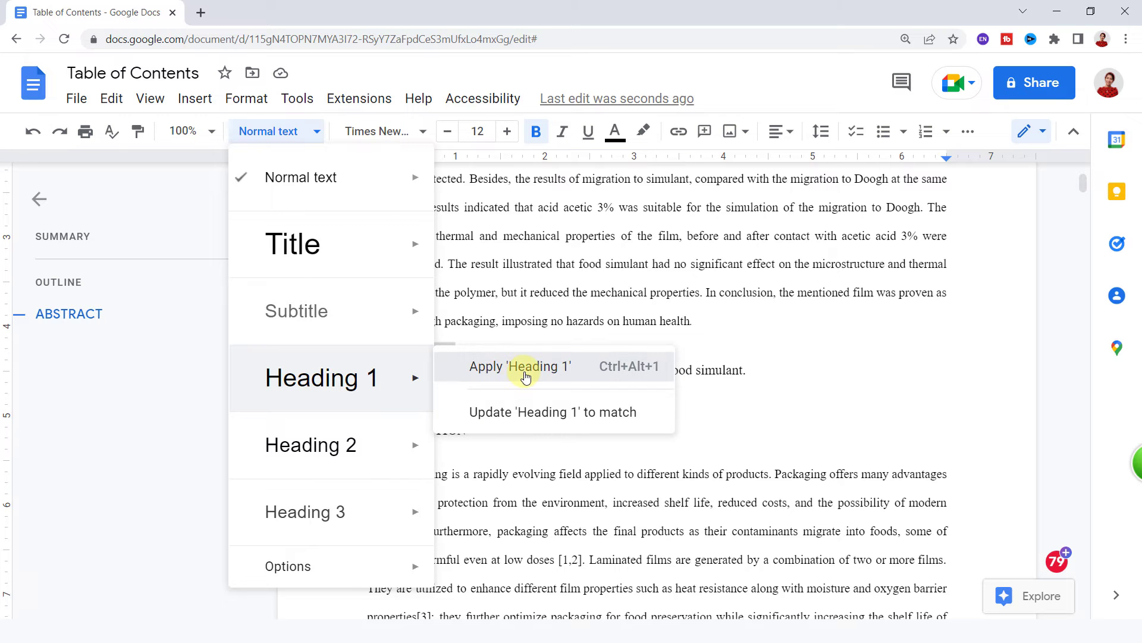
click(520, 375)
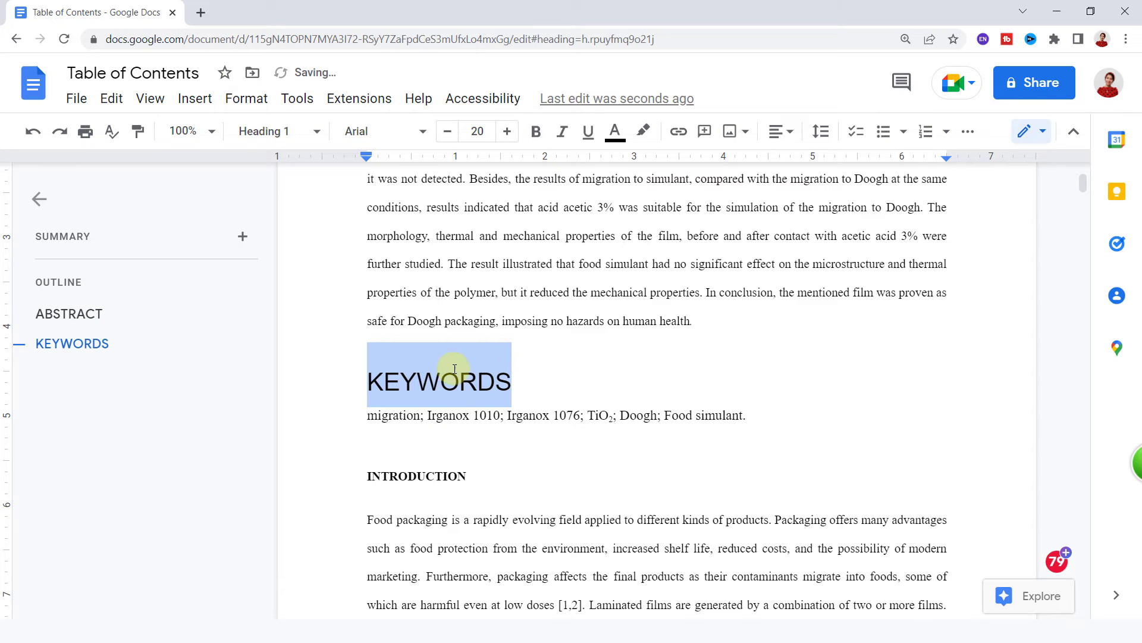
- Copy the ABSTRACT heading's formatting onto the KEYWORDS heading with Paint format
scroll(455, 351, up, 4)
drag(360, 226, 450, 226)
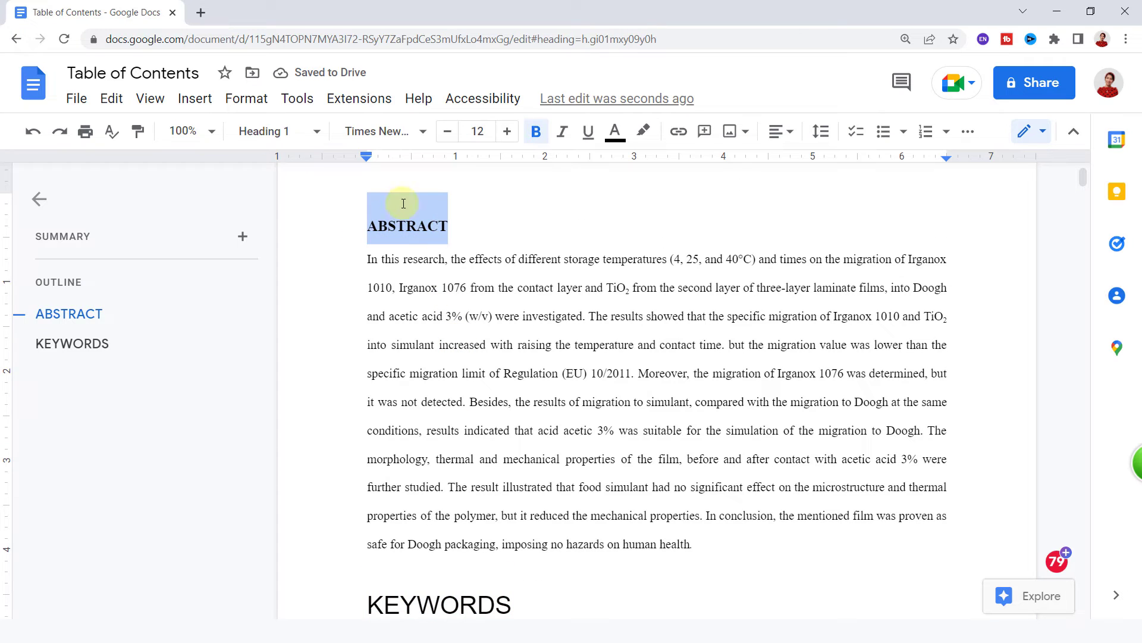
click(139, 132)
scroll(357, 321, down, 3)
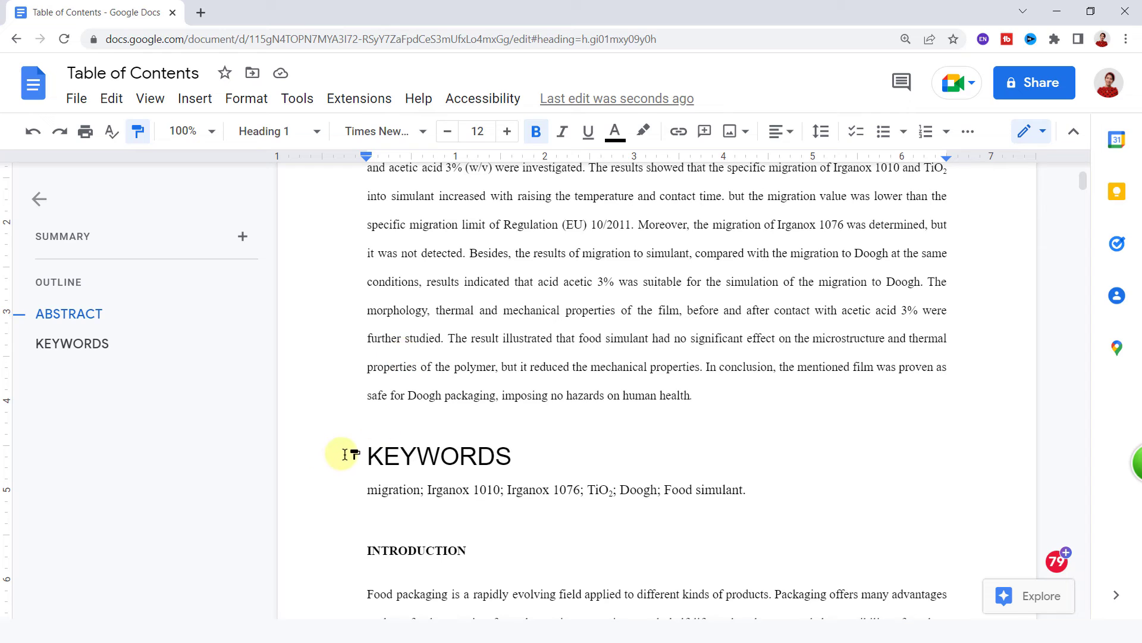
drag(369, 456, 512, 456)
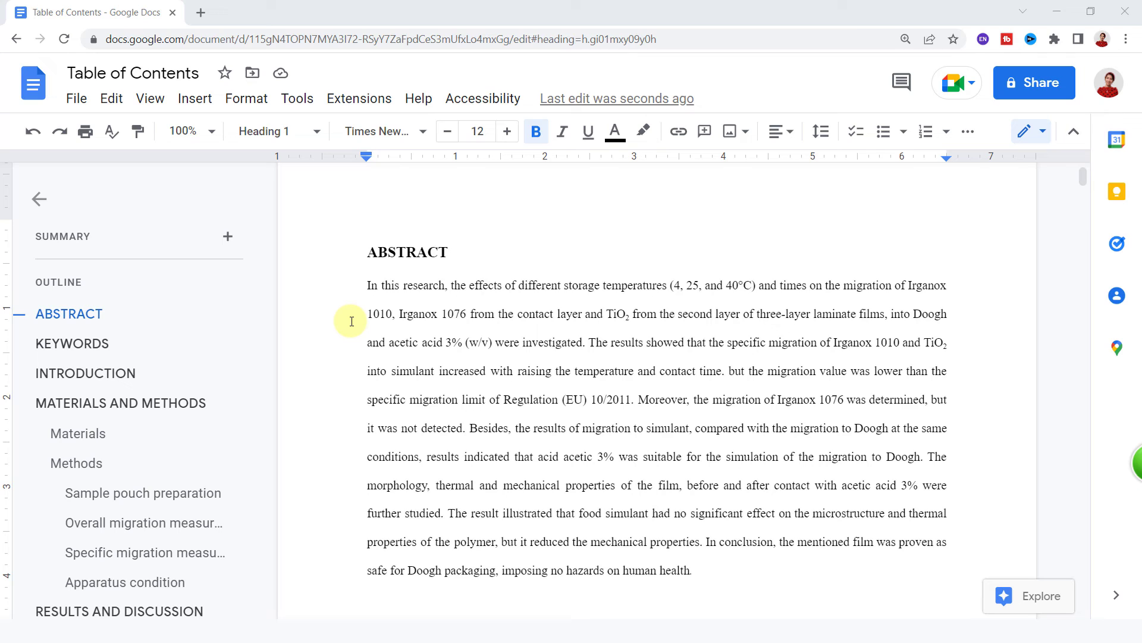
- Check which heading styles are used for MATERIALS AND METHODS, Materials and Sample pouch preparation
scroll(167, 335, down, 1)
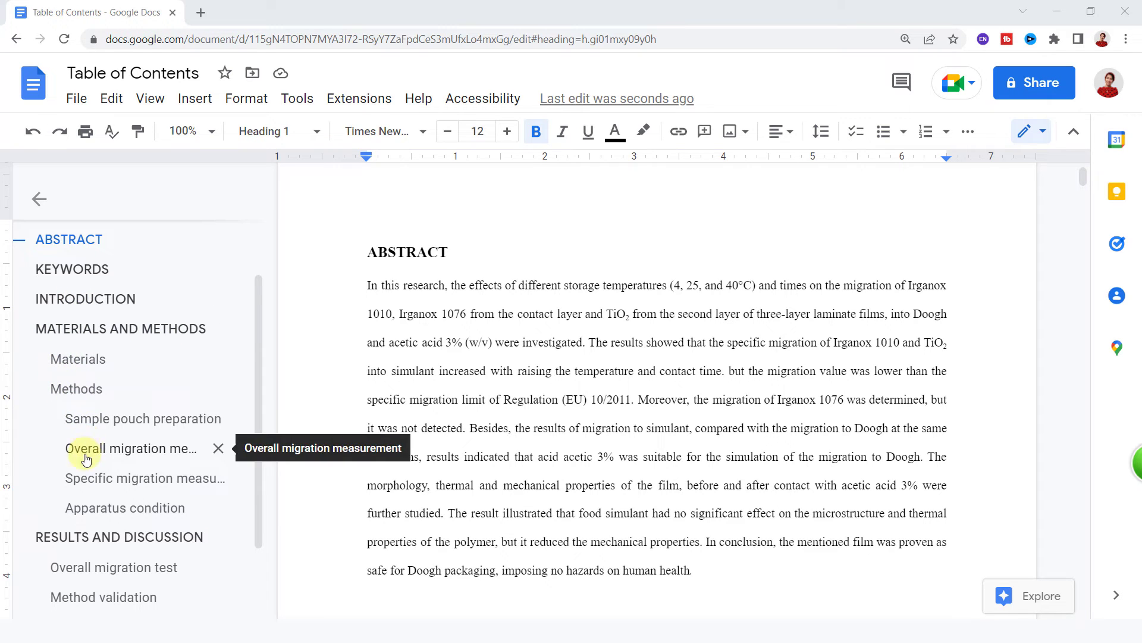
click(51, 342)
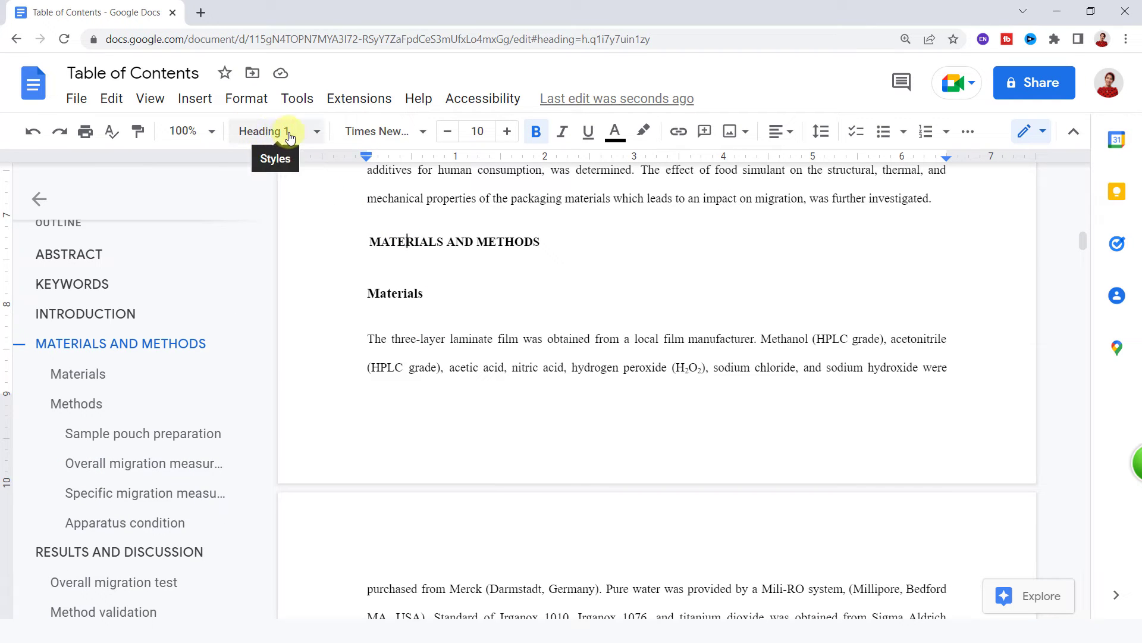
click(392, 293)
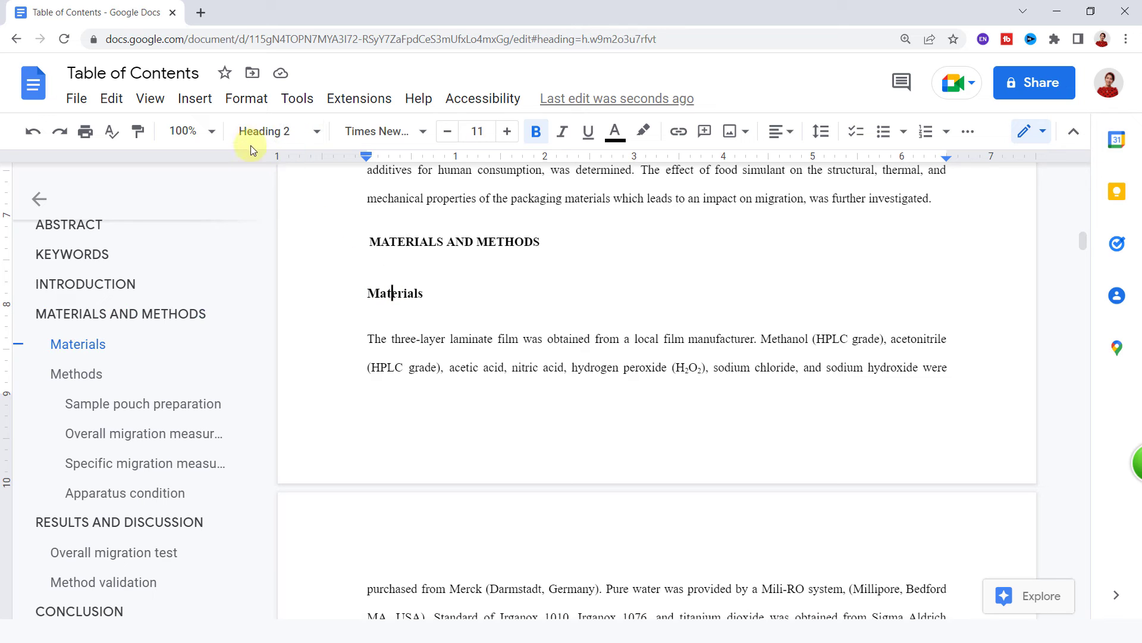
scroll(583, 306, down, 7)
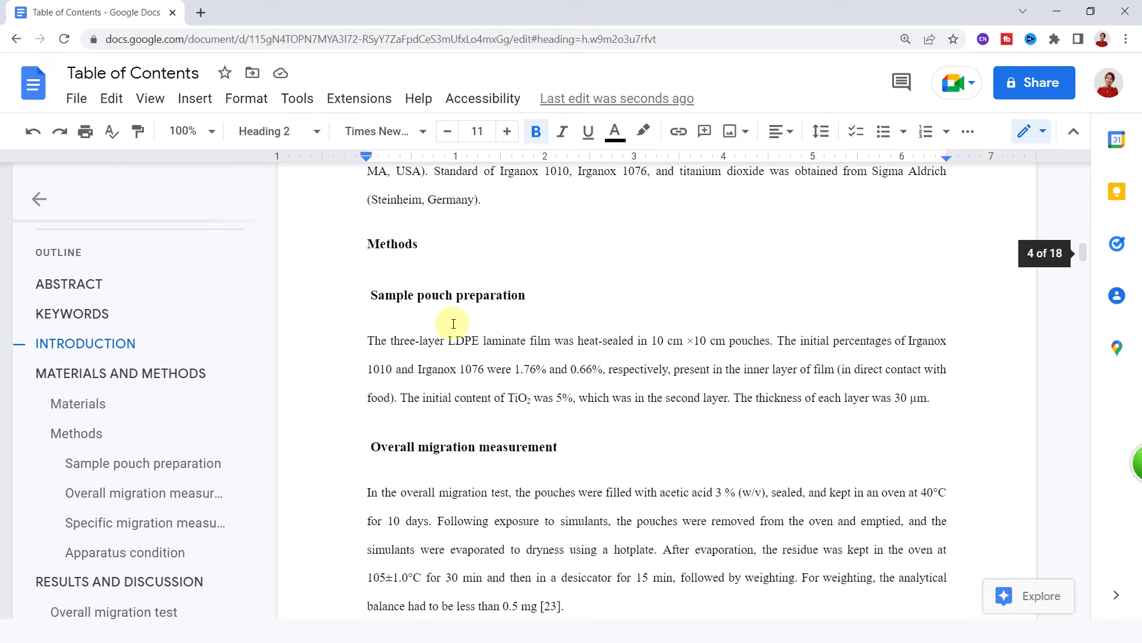
click(432, 293)
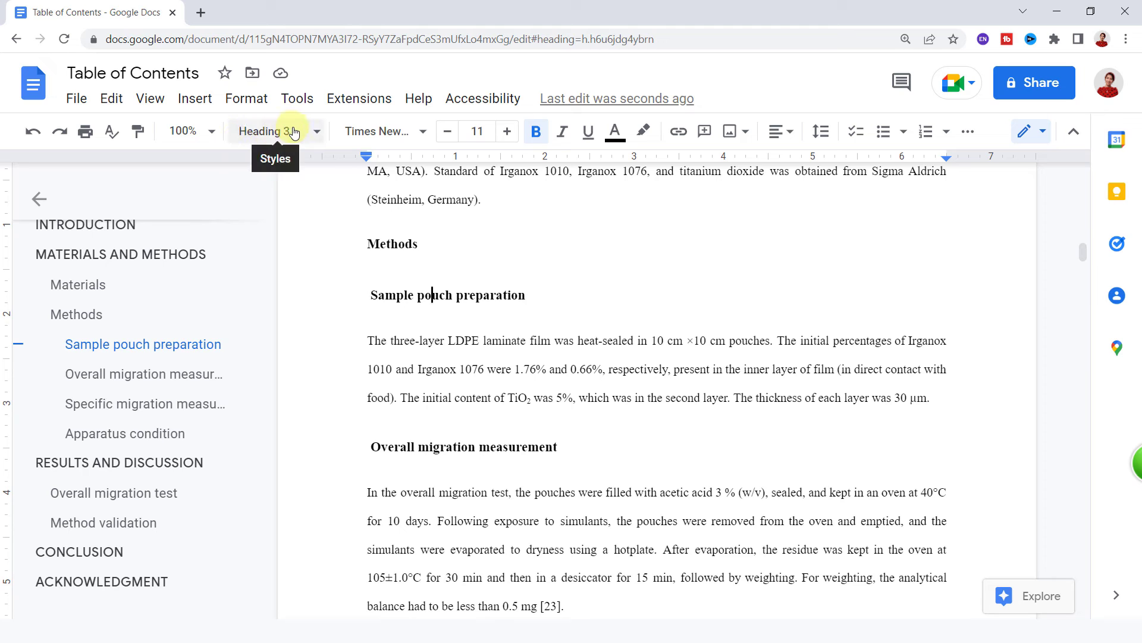
- Go back to the ABSTRACT heading and insert a page break before it
scroll(119, 401, up, 3)
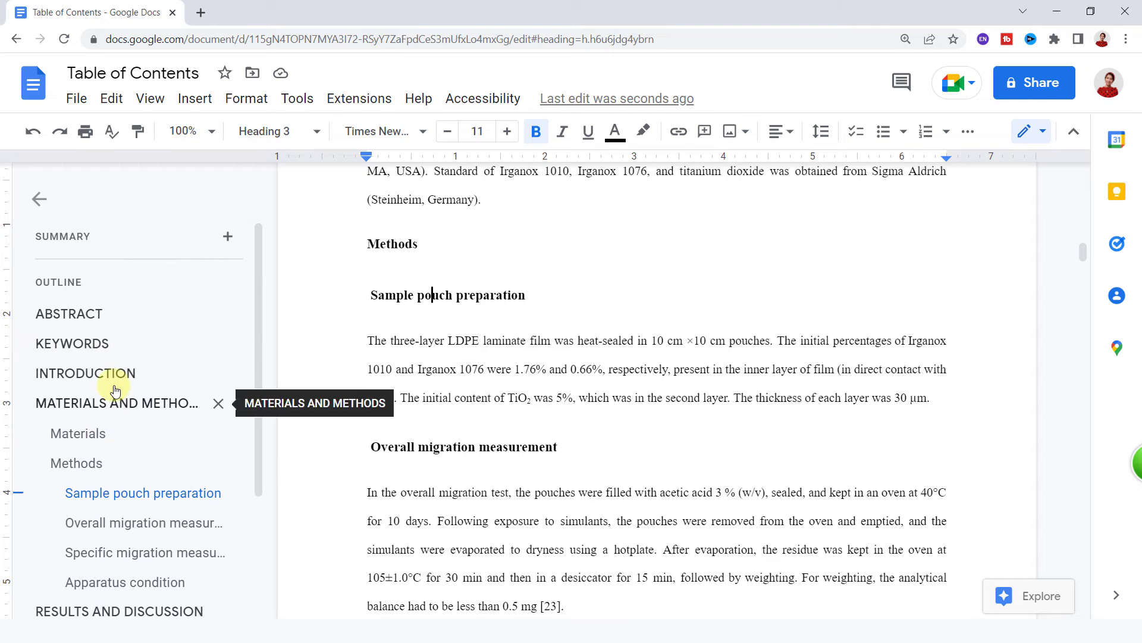
click(89, 325)
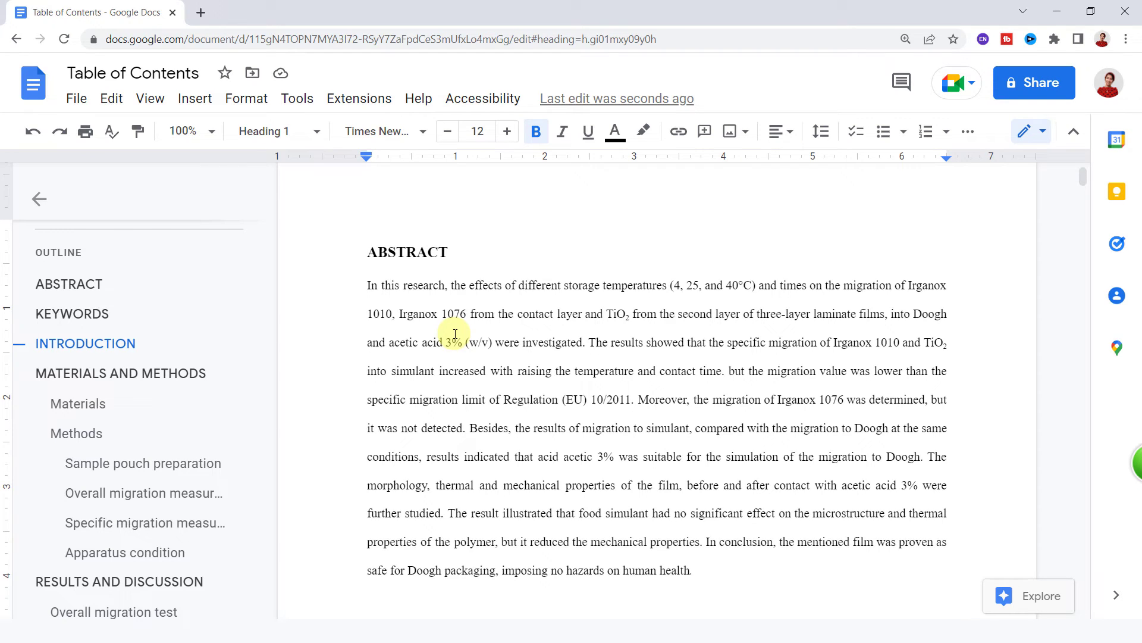
click(190, 101)
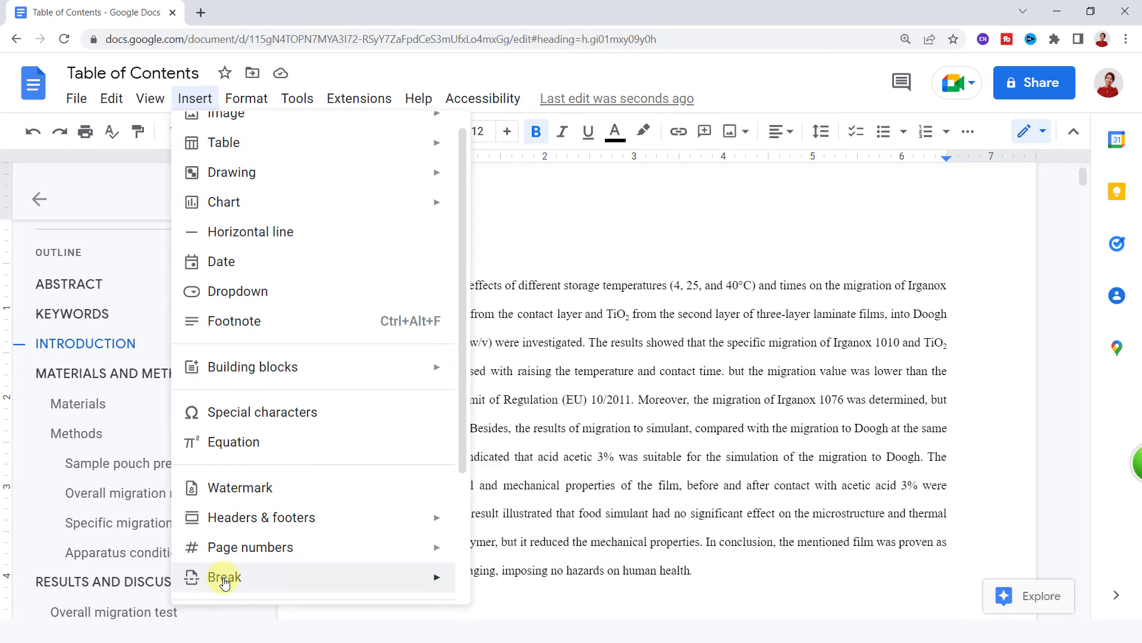
mouse_move(309, 572)
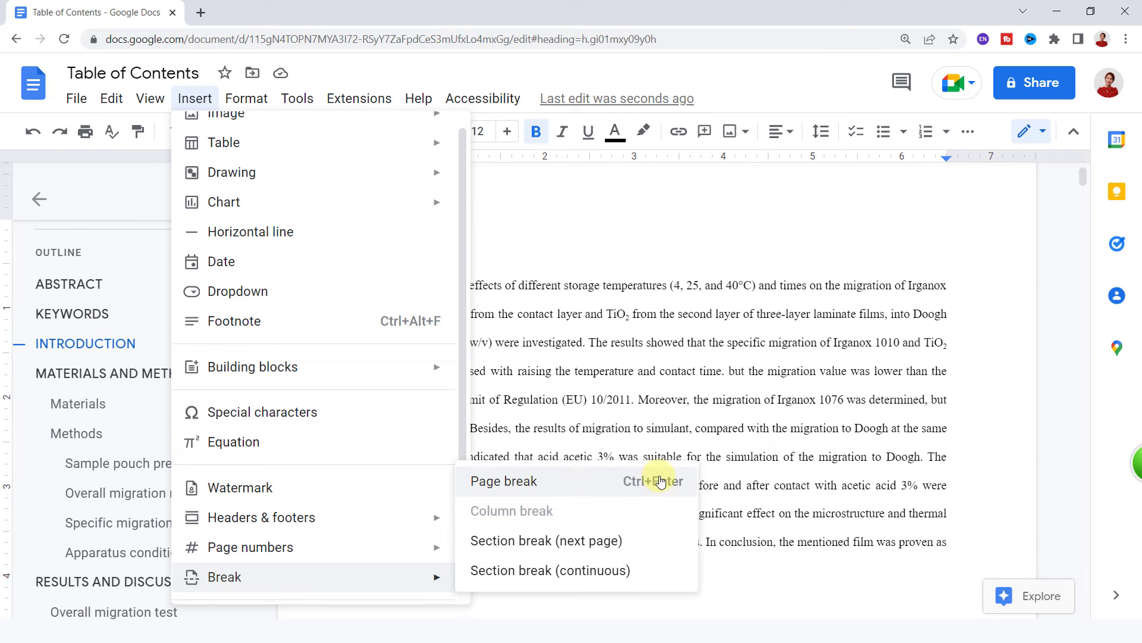
click(604, 482)
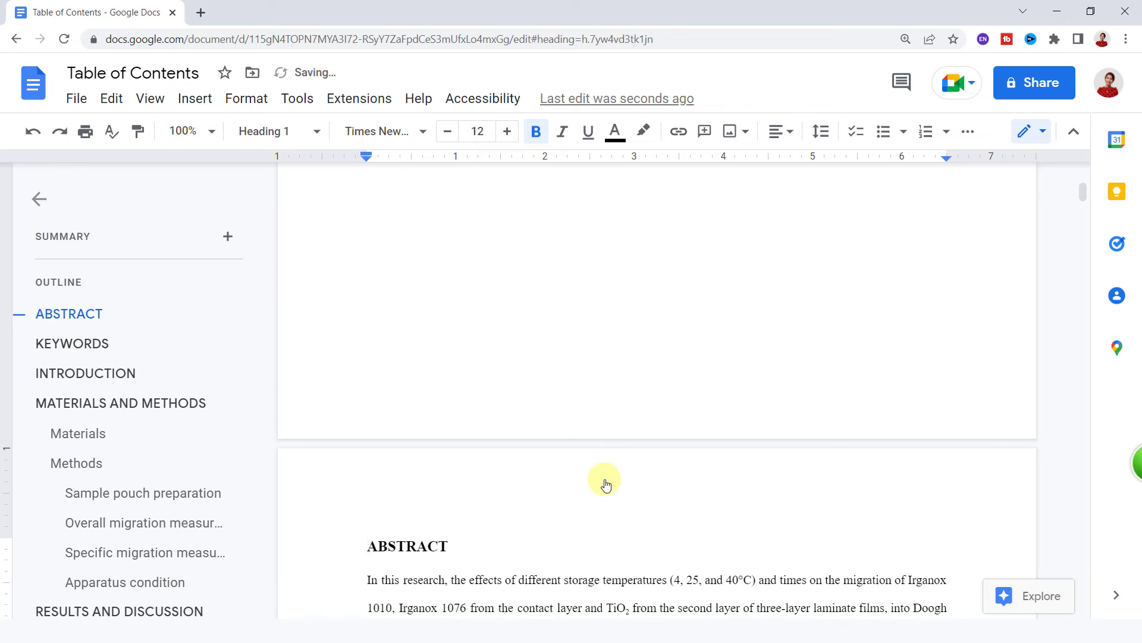
- Add the centred heading "Table of Contents" at the start of the blank first page
scroll(494, 500, up, 8)
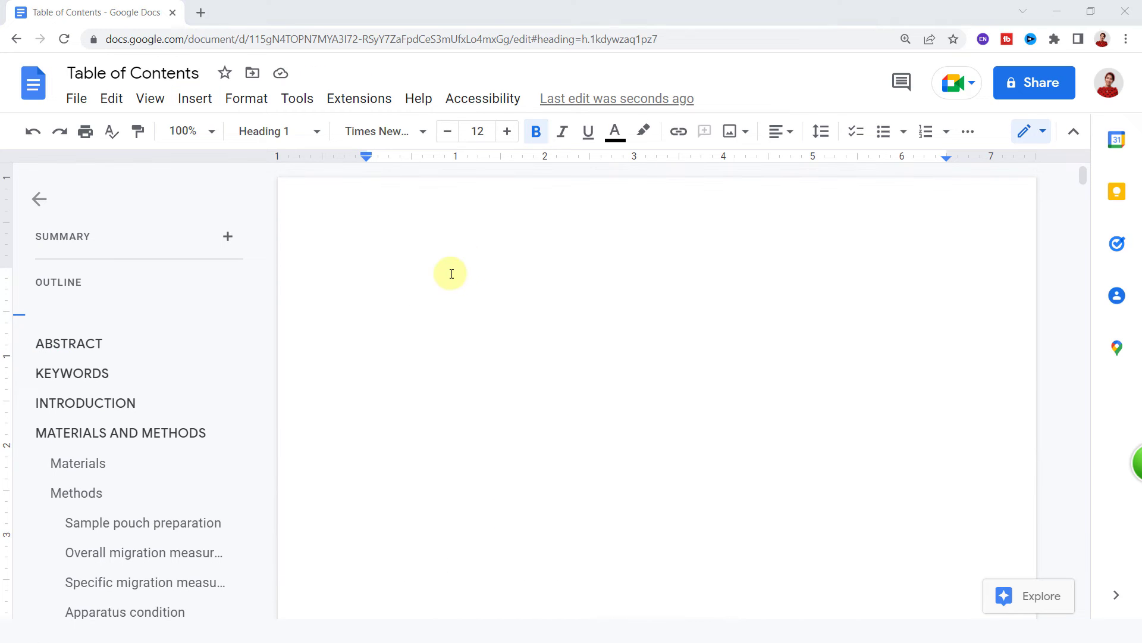
click(421, 293)
click(401, 303)
click(781, 131)
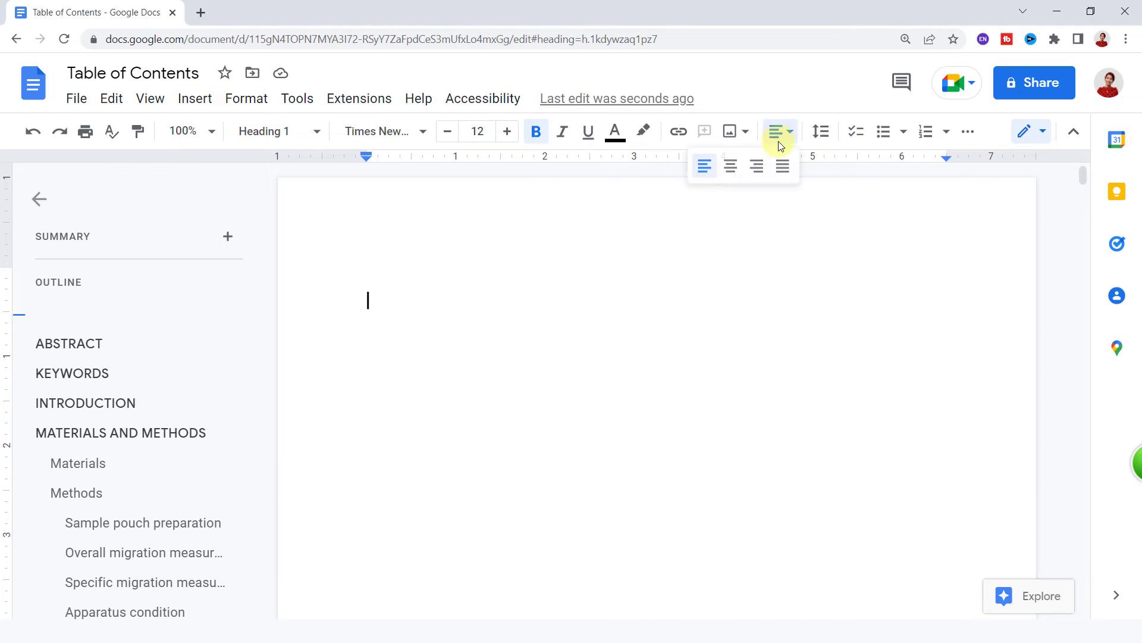
click(732, 164)
text(Table )
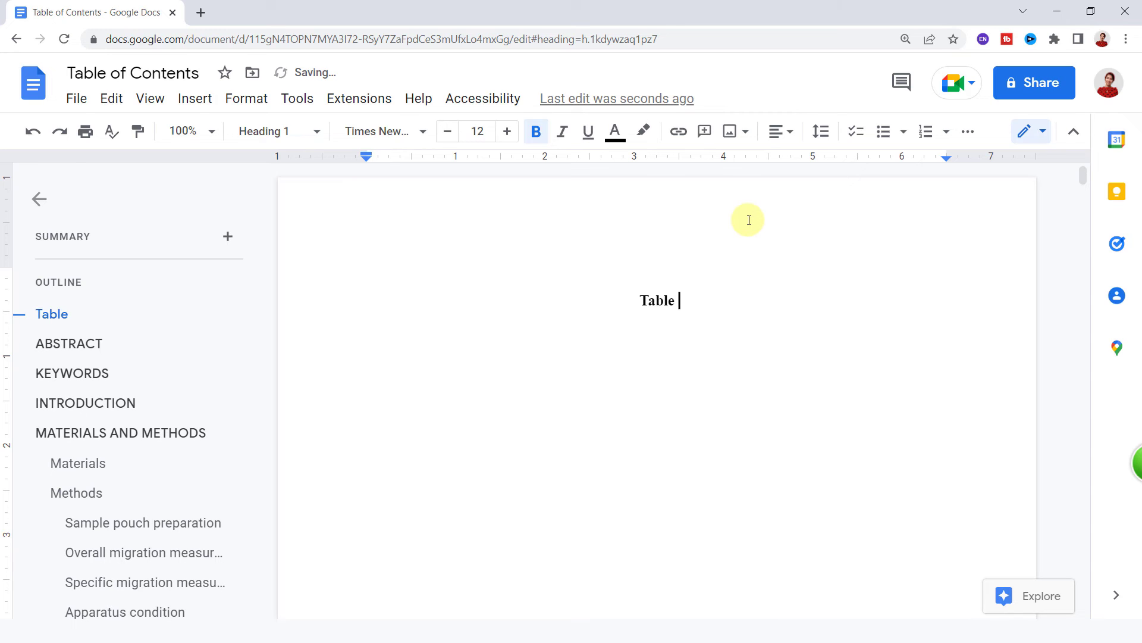
text(of Contents)
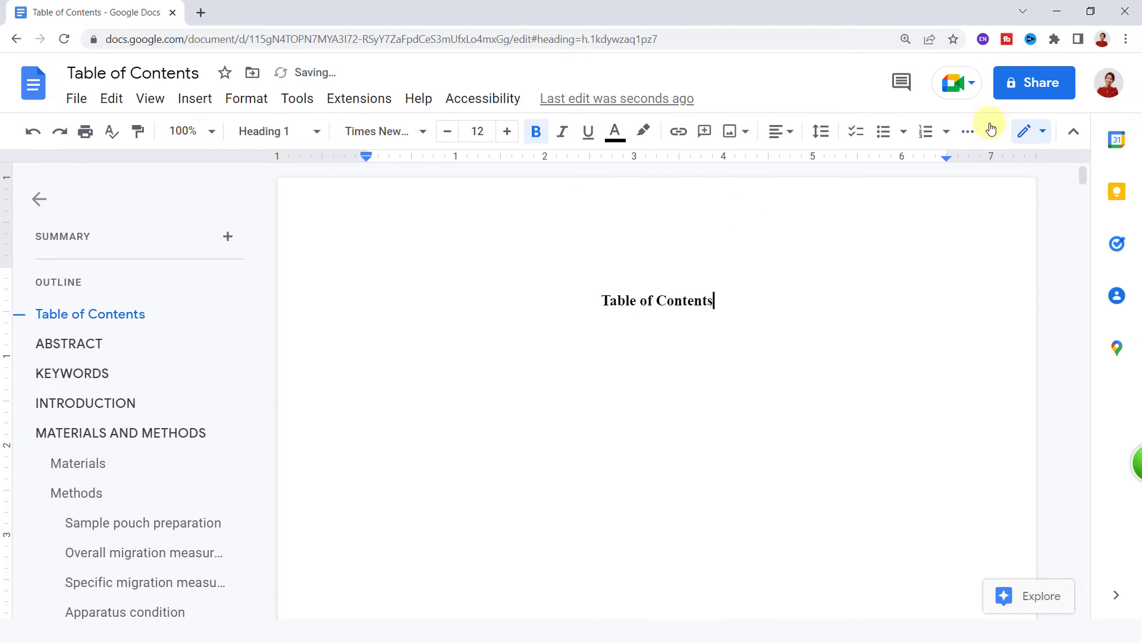
- Set the "Table of Contents" title's font size to 25 and change its paragraph style to Normal text
click(656, 302)
drag(602, 300, 720, 300)
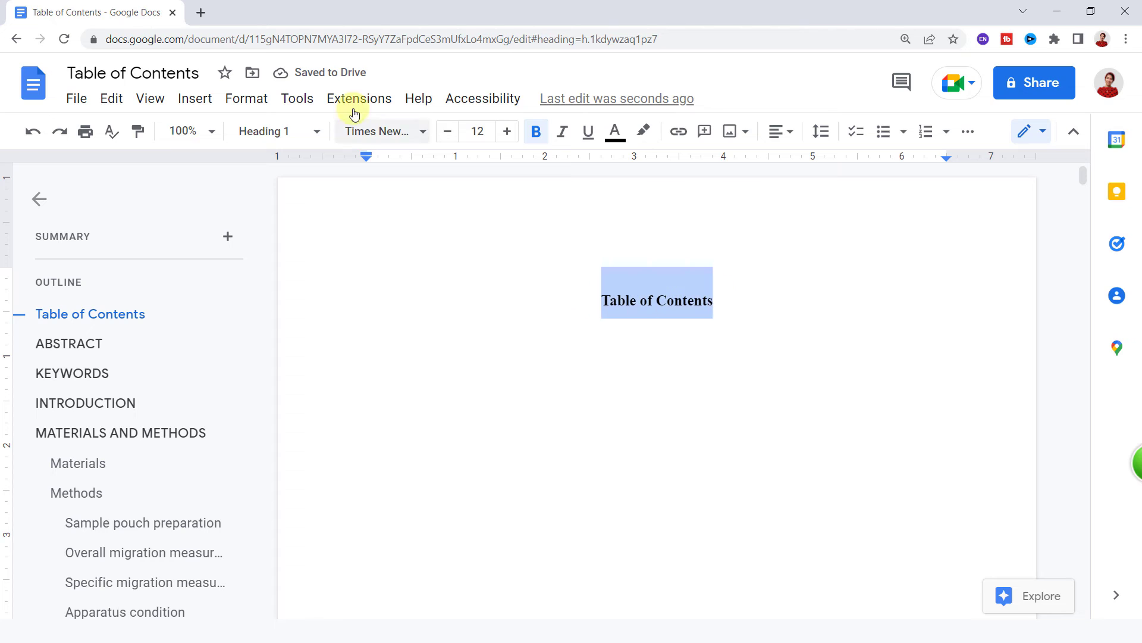
click(483, 128)
text(25)
key(Return)
click(274, 131)
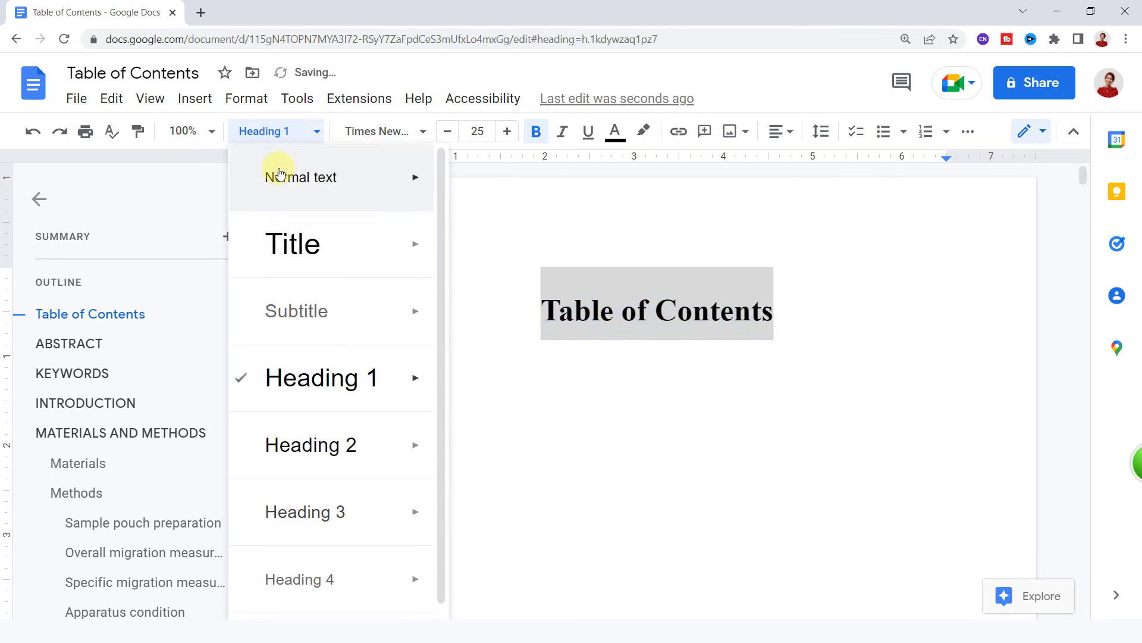
click(275, 174)
- Insert a table of contents with blue links on the line below the "Table of Contents" title
click(584, 349)
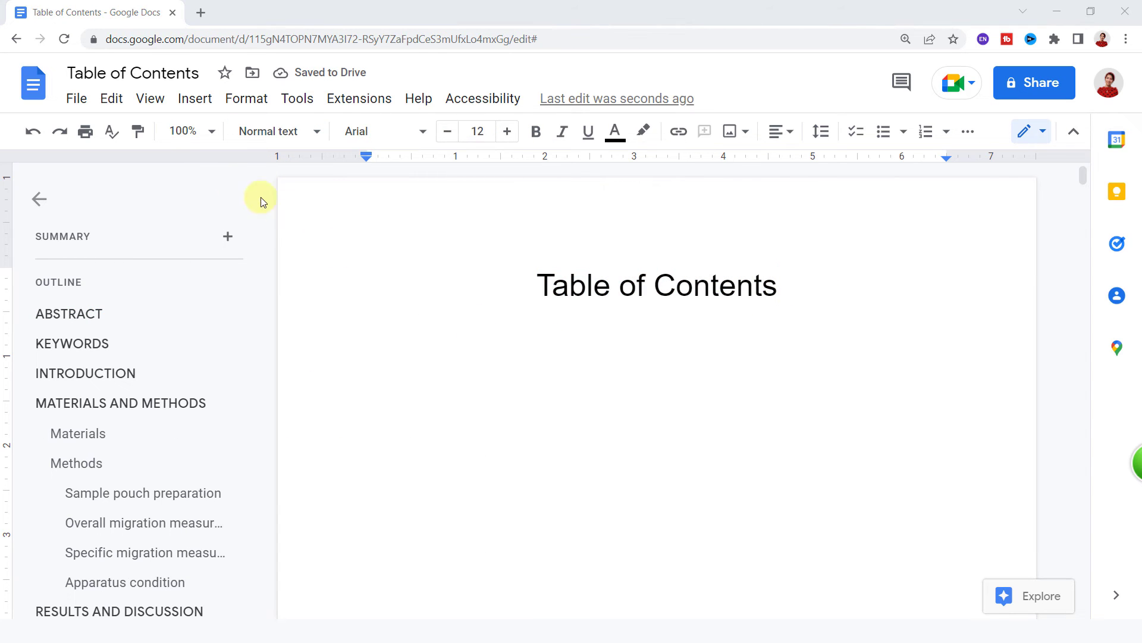
click(201, 103)
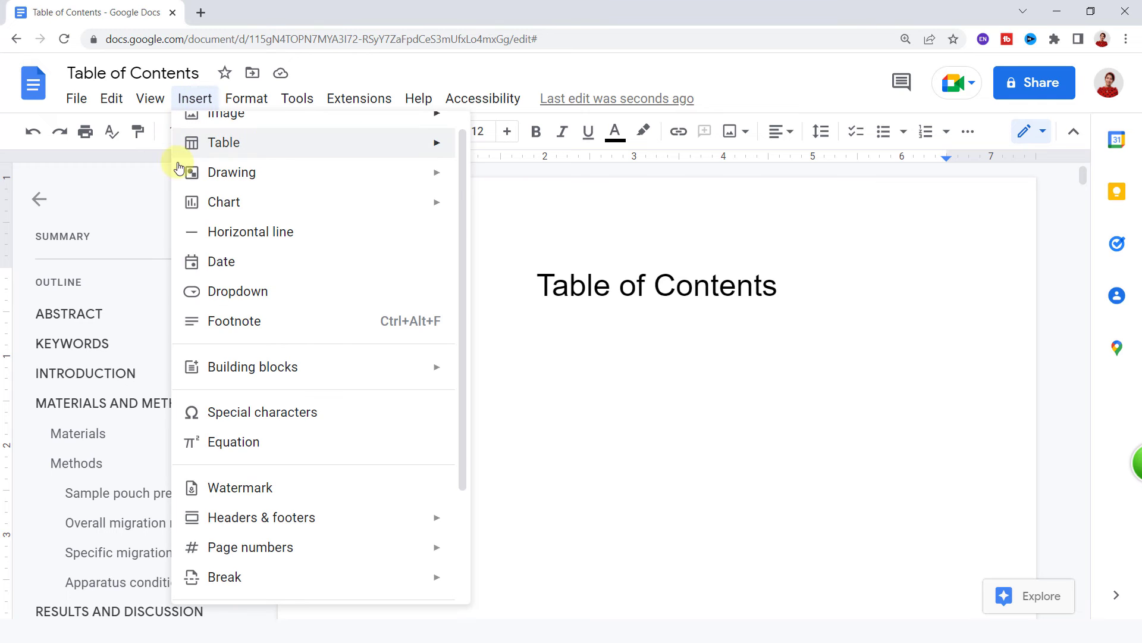
scroll(273, 399, down, 1)
scroll(278, 411, down, 2)
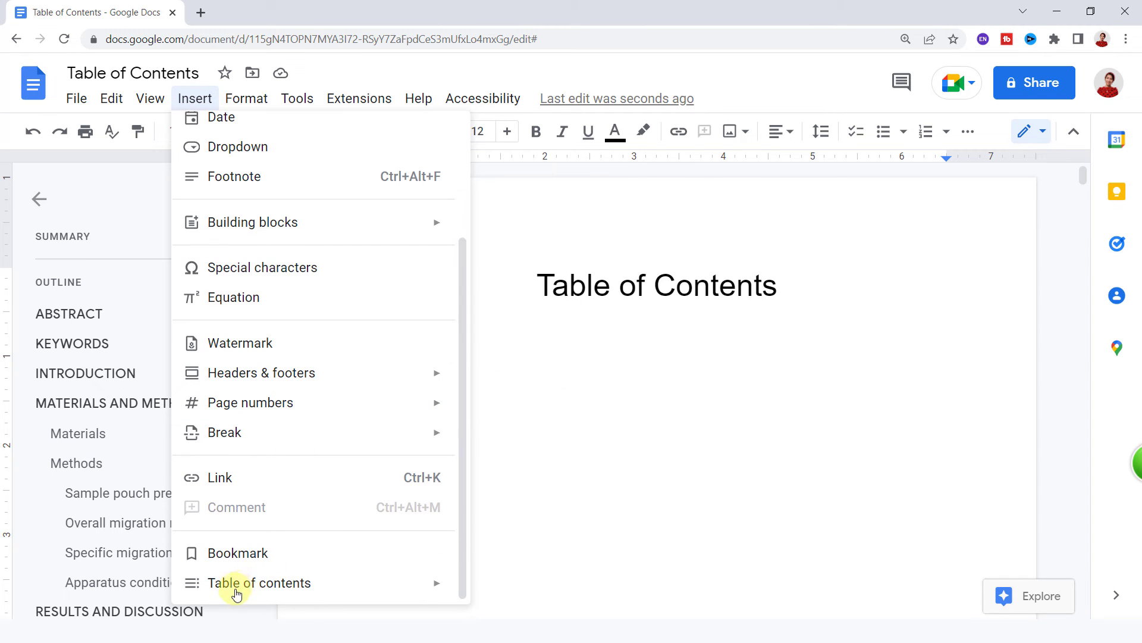
mouse_move(256, 589)
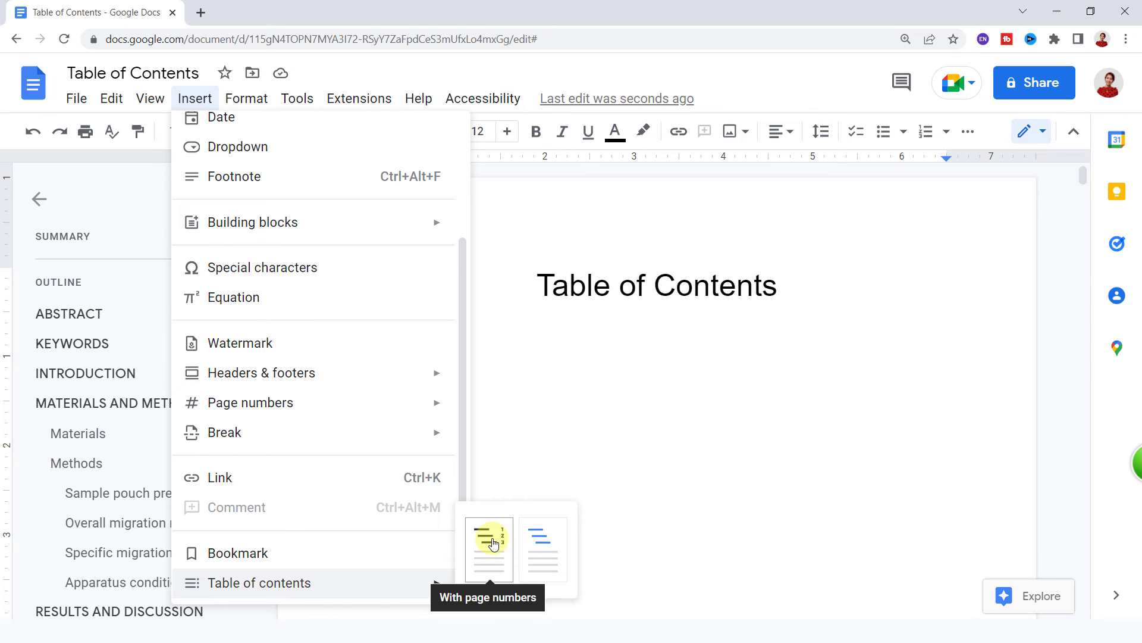
click(543, 542)
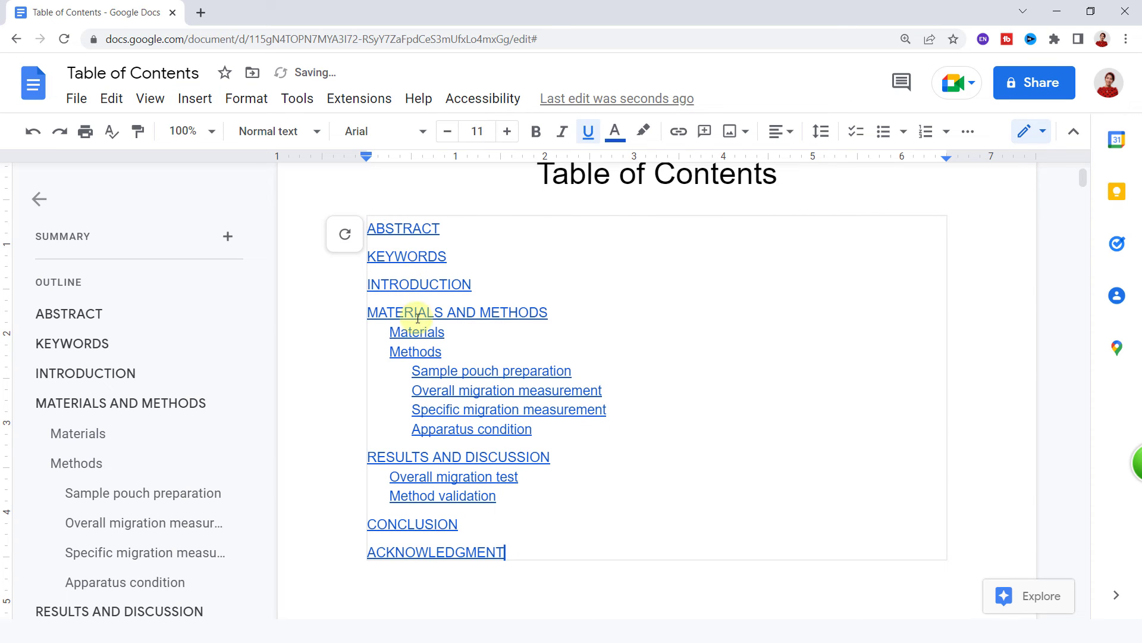
- Test the ABSTRACT link in the table of contents by following it to its section, and return to the table
scroll(655, 382, up, 1)
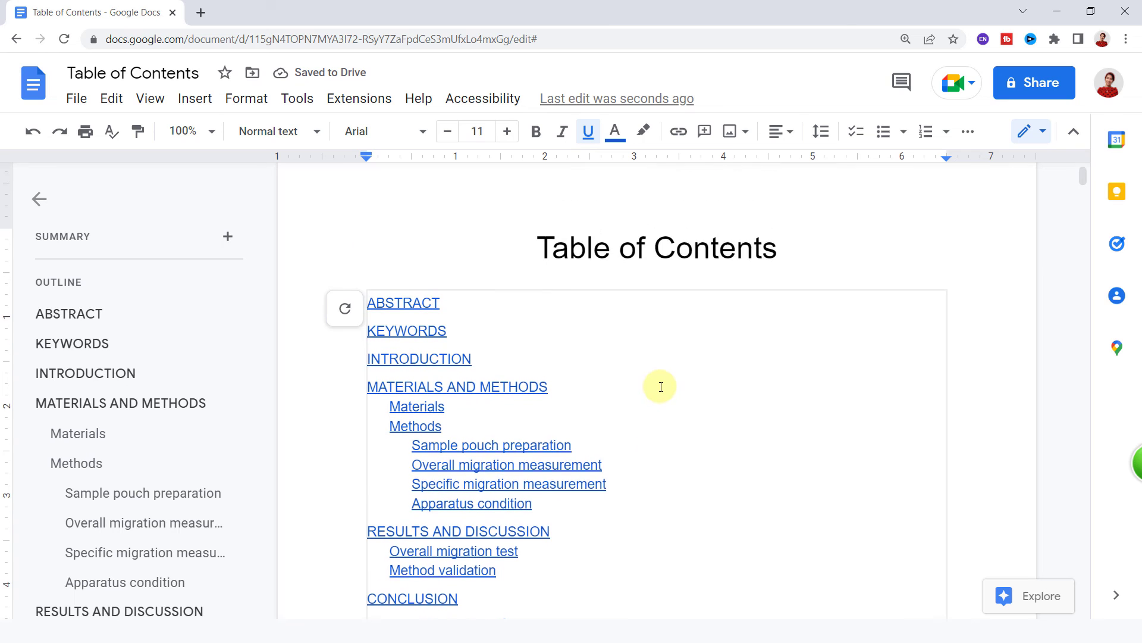
scroll(663, 389, down, 1)
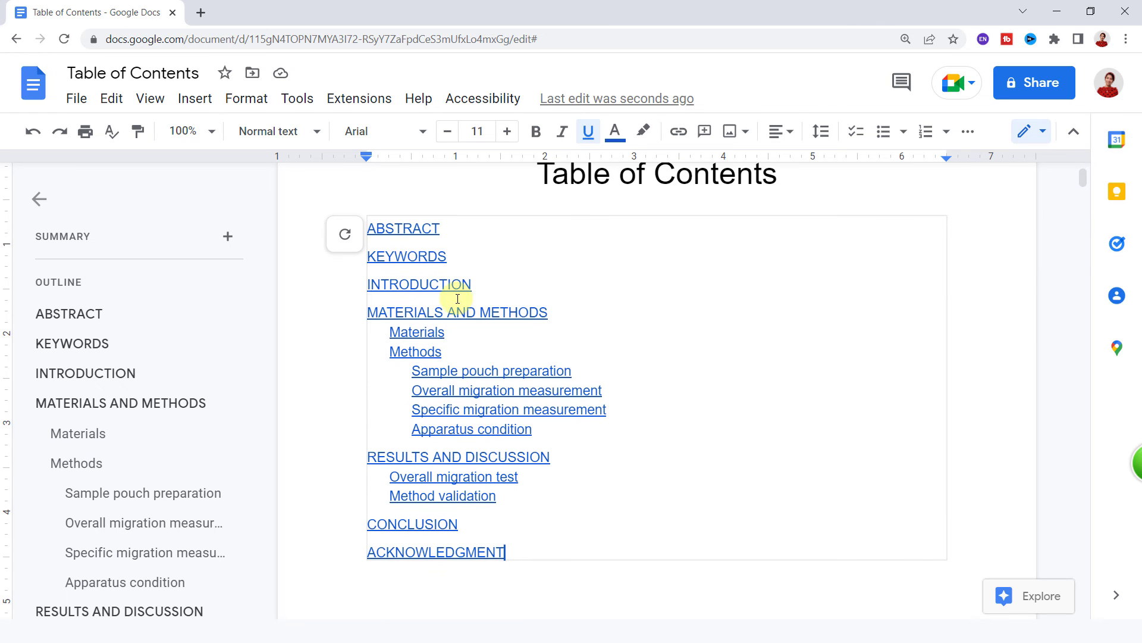
click(401, 228)
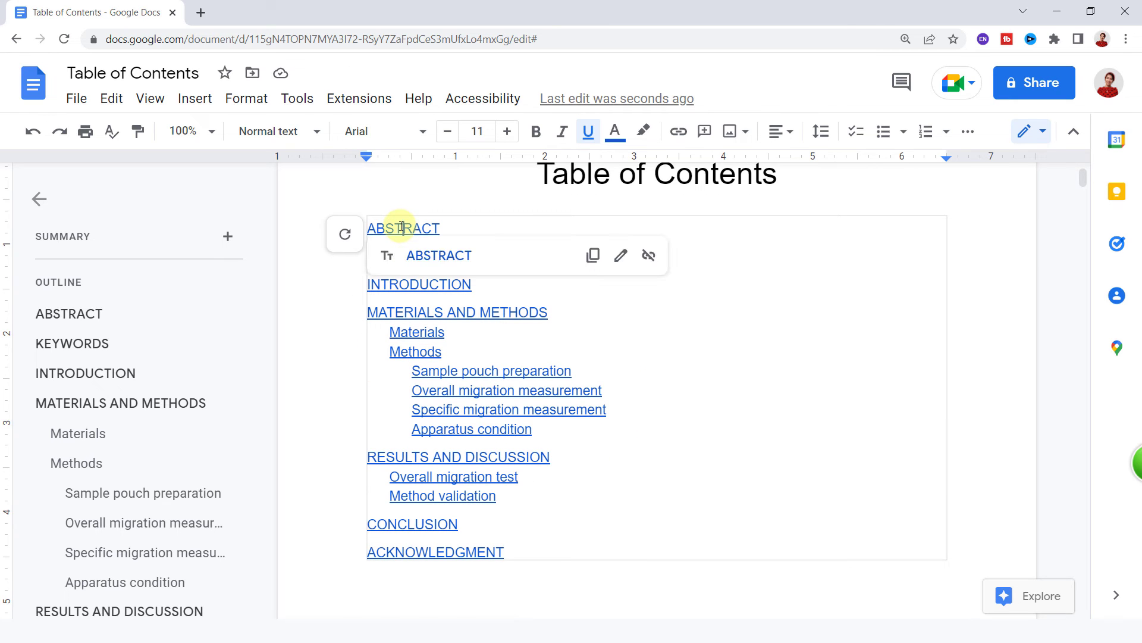
click(434, 257)
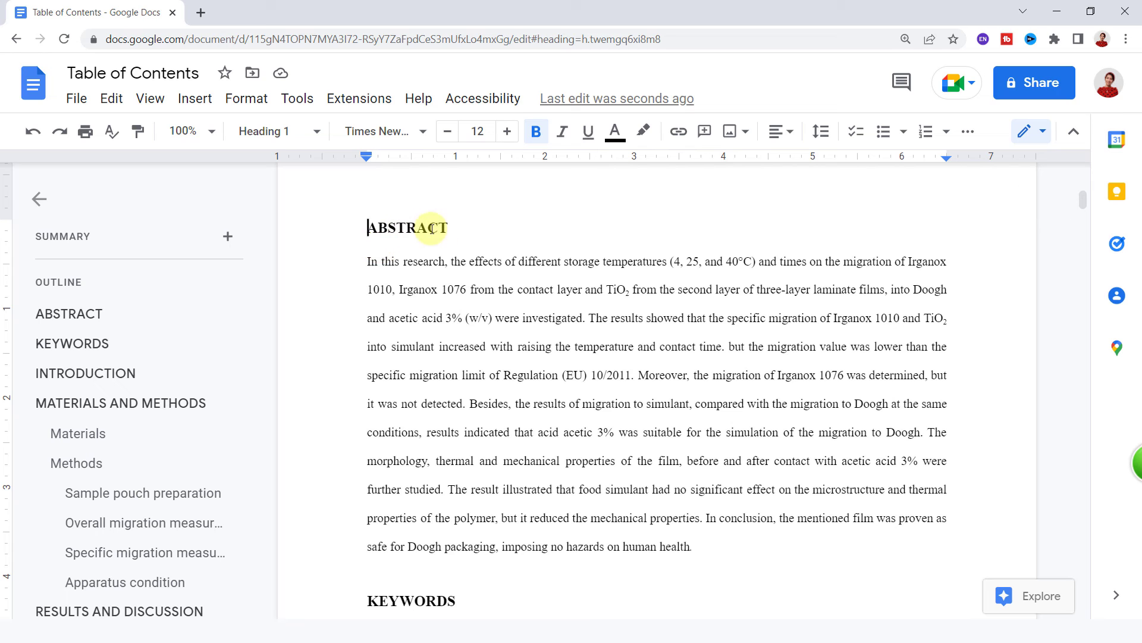
click(83, 311)
scroll(636, 273, up, 15)
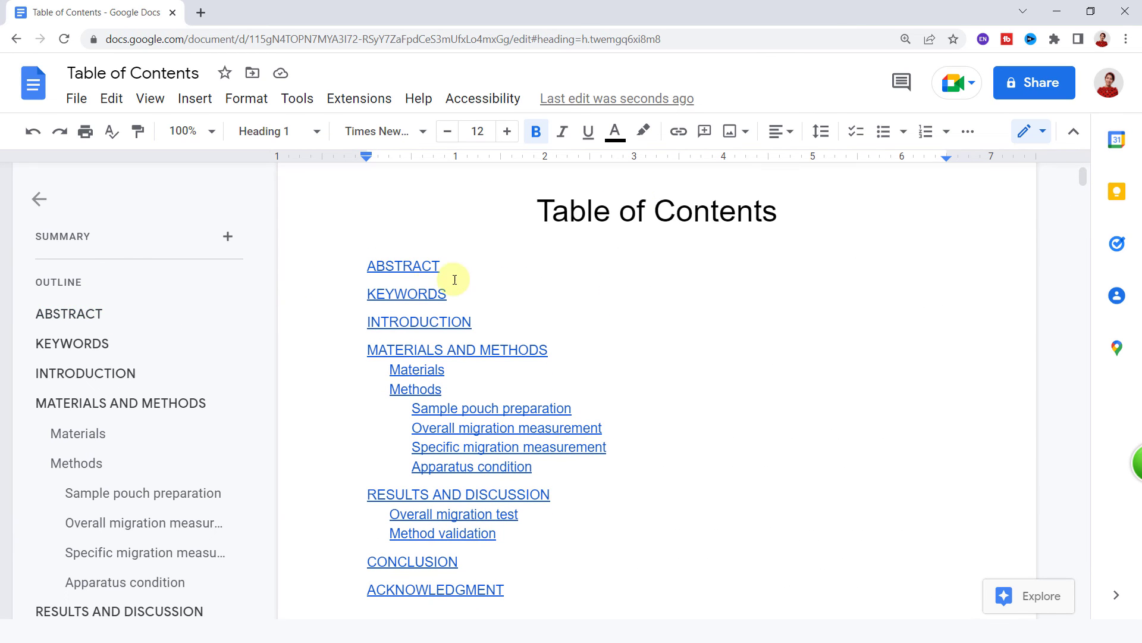
- Update the linked table of contents and select its ABSTRACT entry again
click(383, 265)
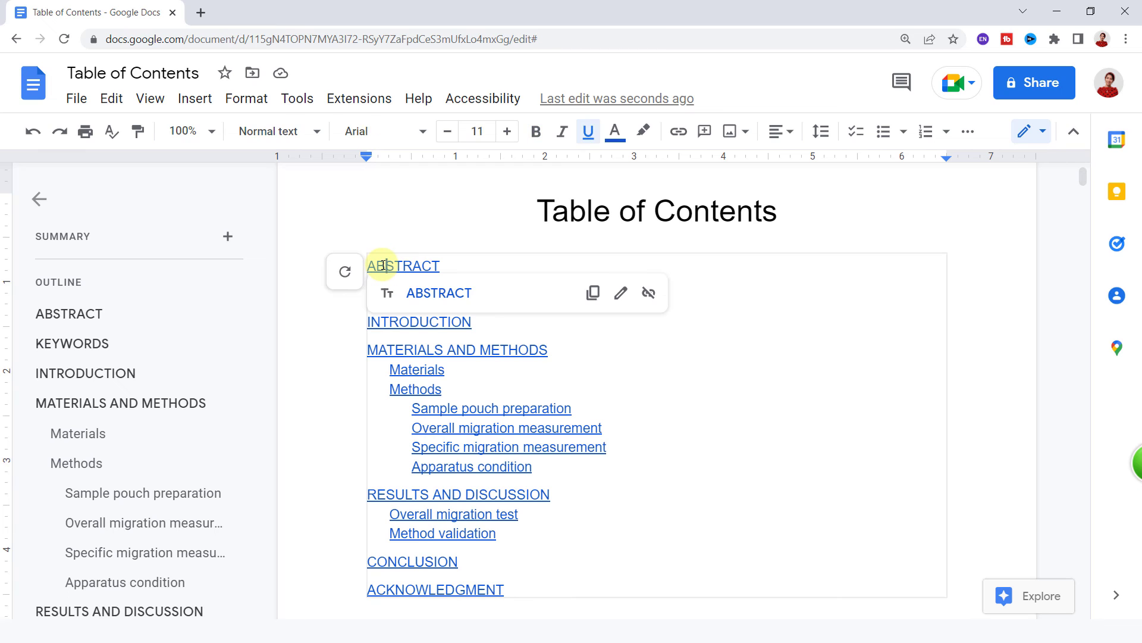
click(346, 276)
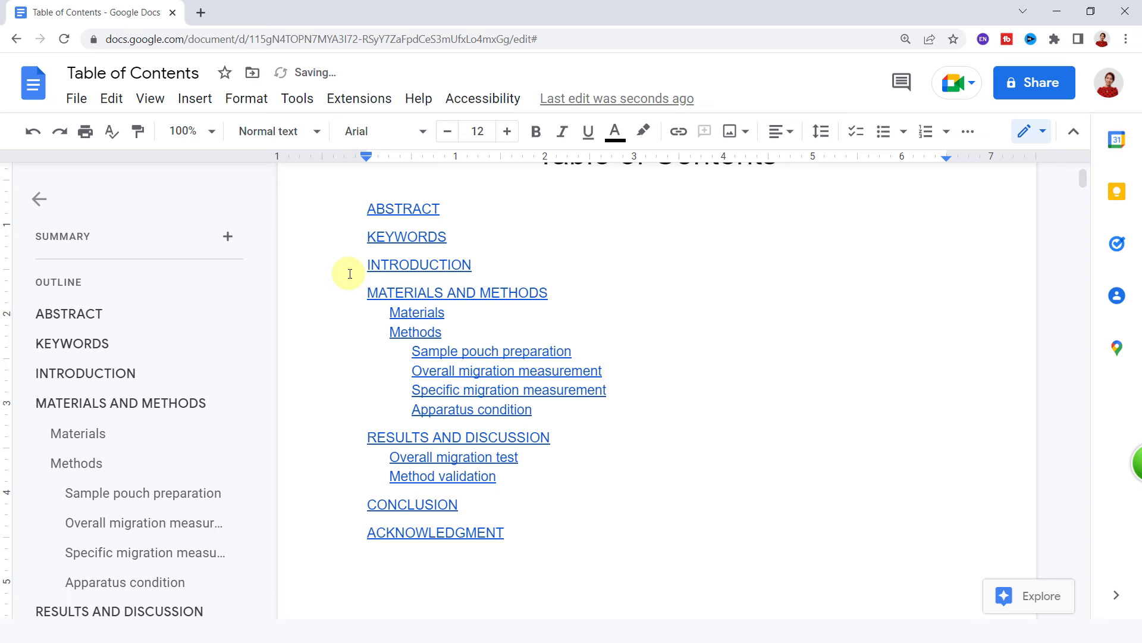
scroll(352, 273, up, 2)
click(375, 337)
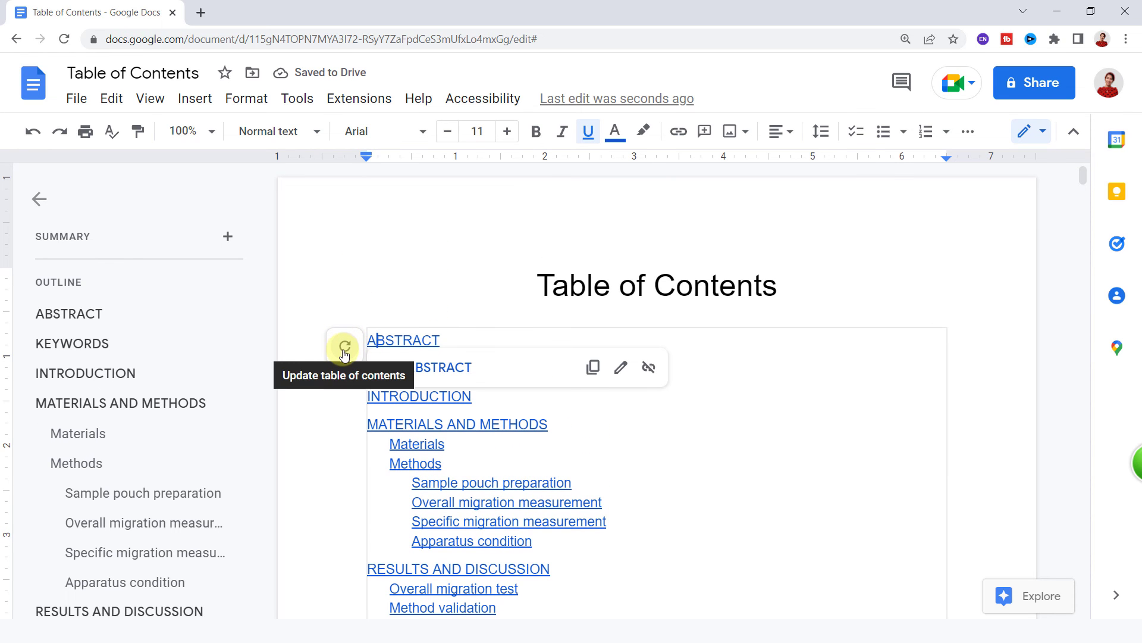
- Insert a second table of contents, this one with page numbers, on the empty line below the linked one
scroll(342, 353, down, 5)
click(386, 429)
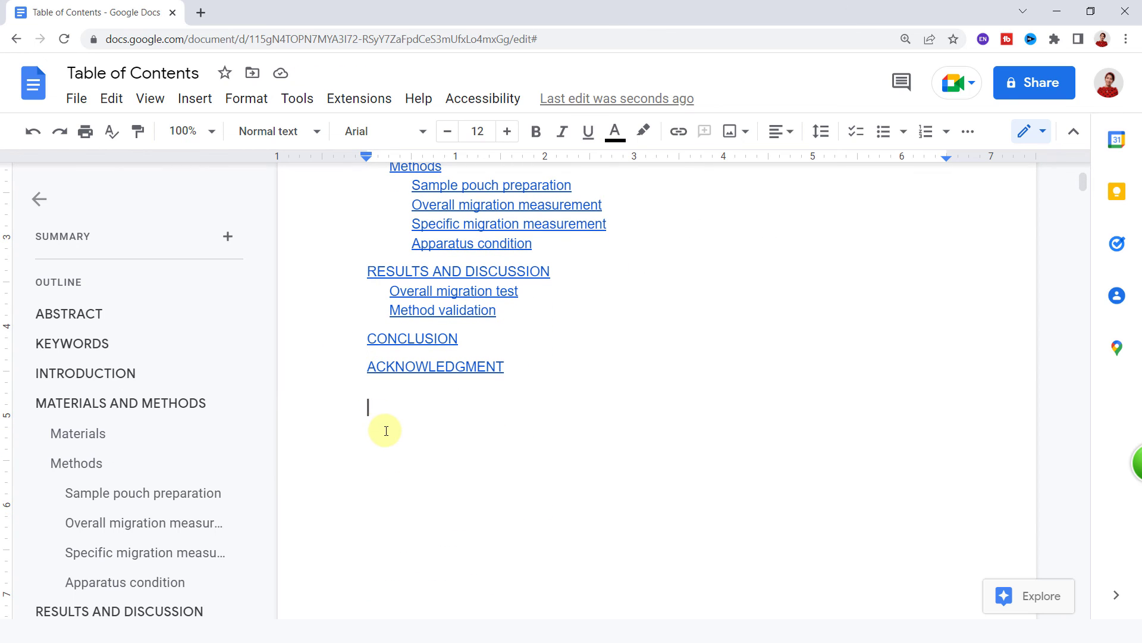
click(197, 106)
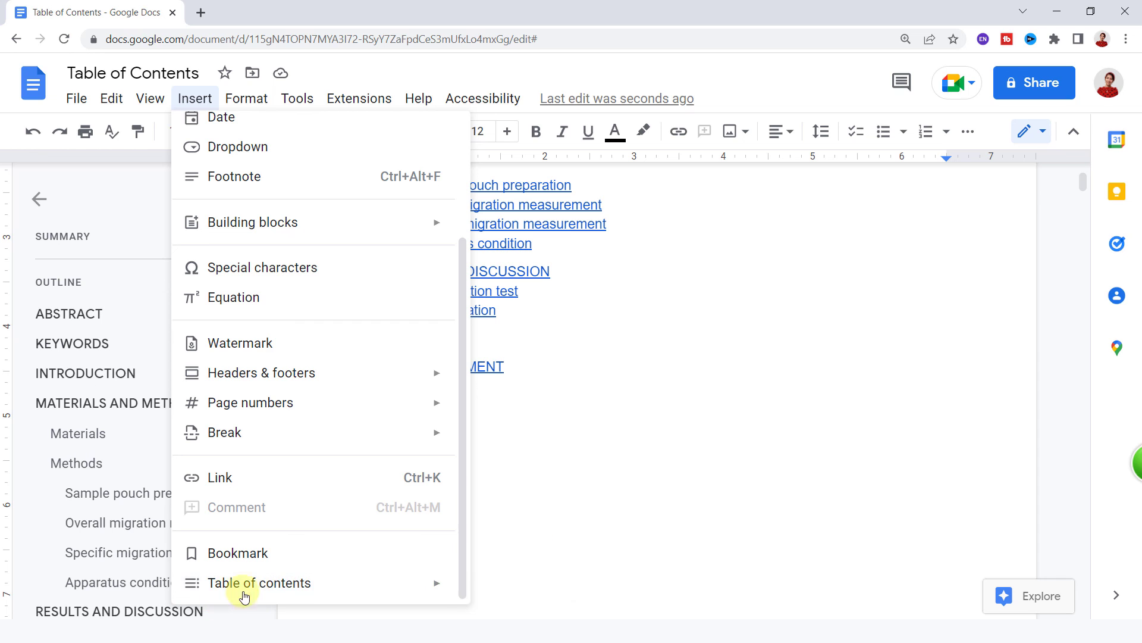
mouse_move(285, 581)
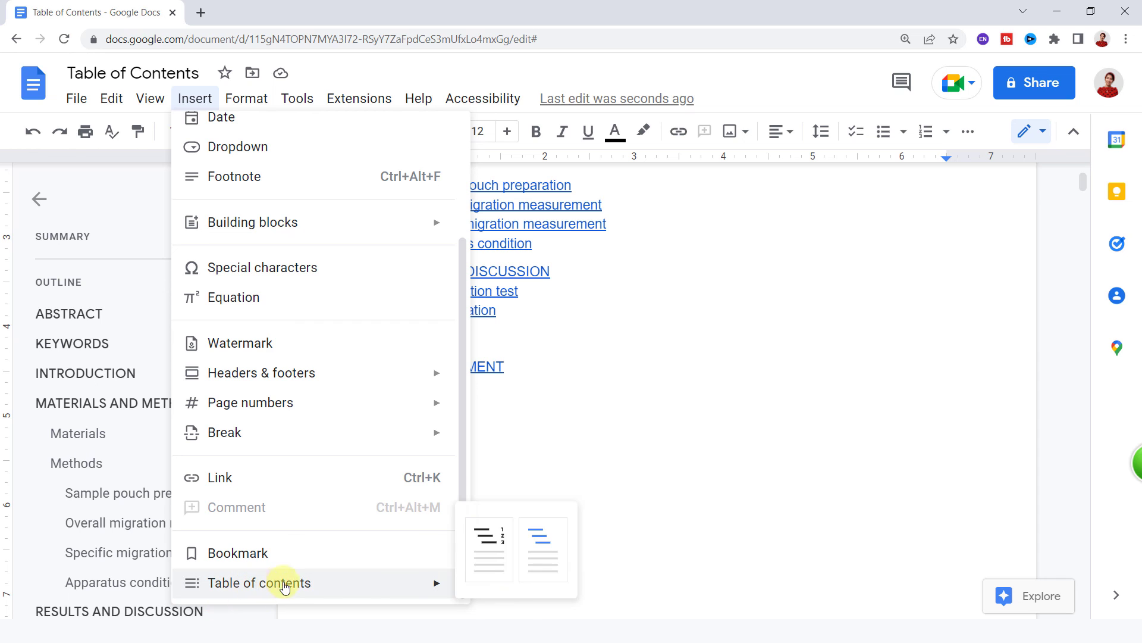
click(489, 551)
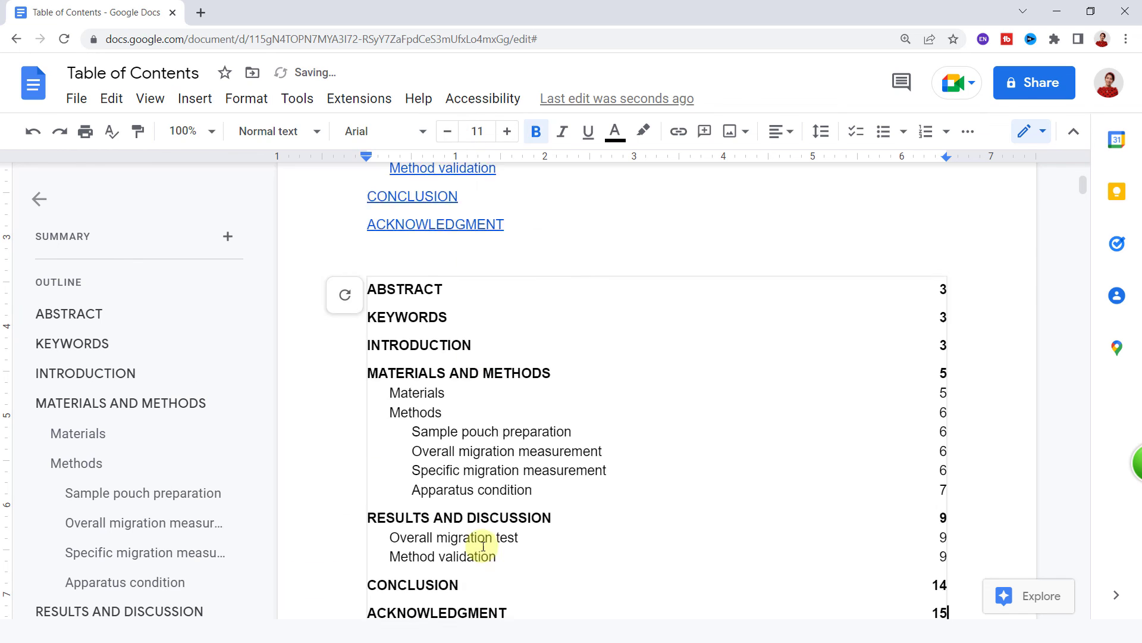